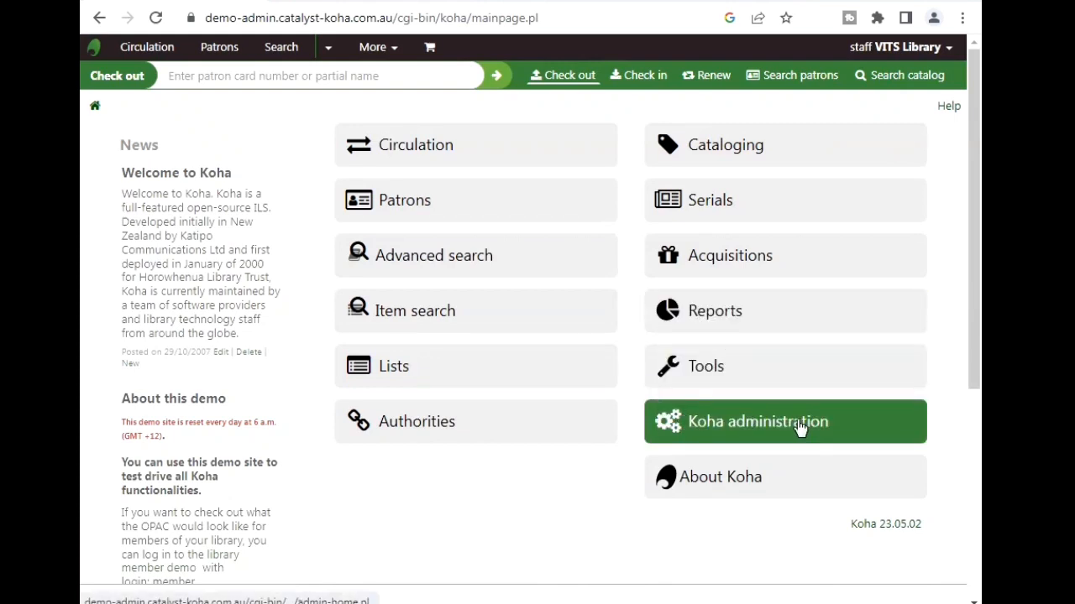
- Go through Koha administration to System preferences and show the Patrons preferences
click(862, 428)
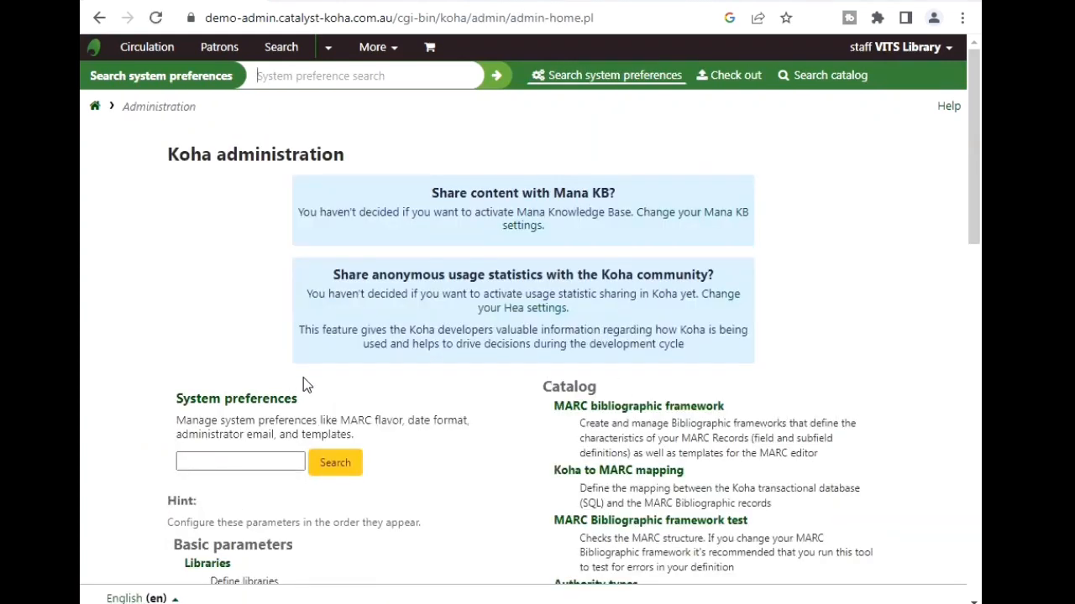
click(267, 460)
click(256, 464)
click(248, 407)
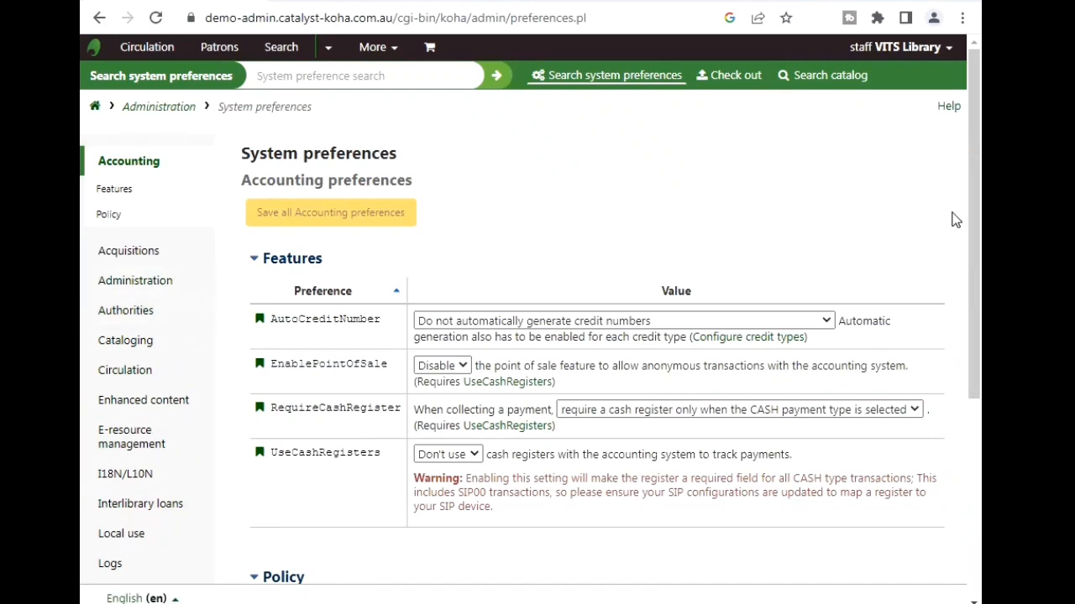
drag(974, 206, 973, 335)
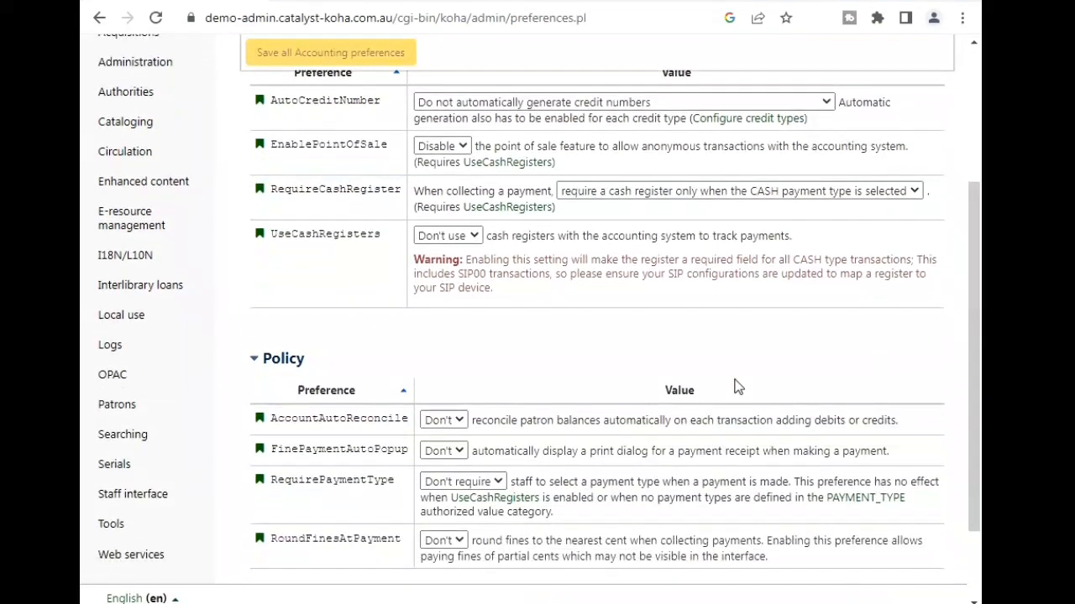
click(128, 410)
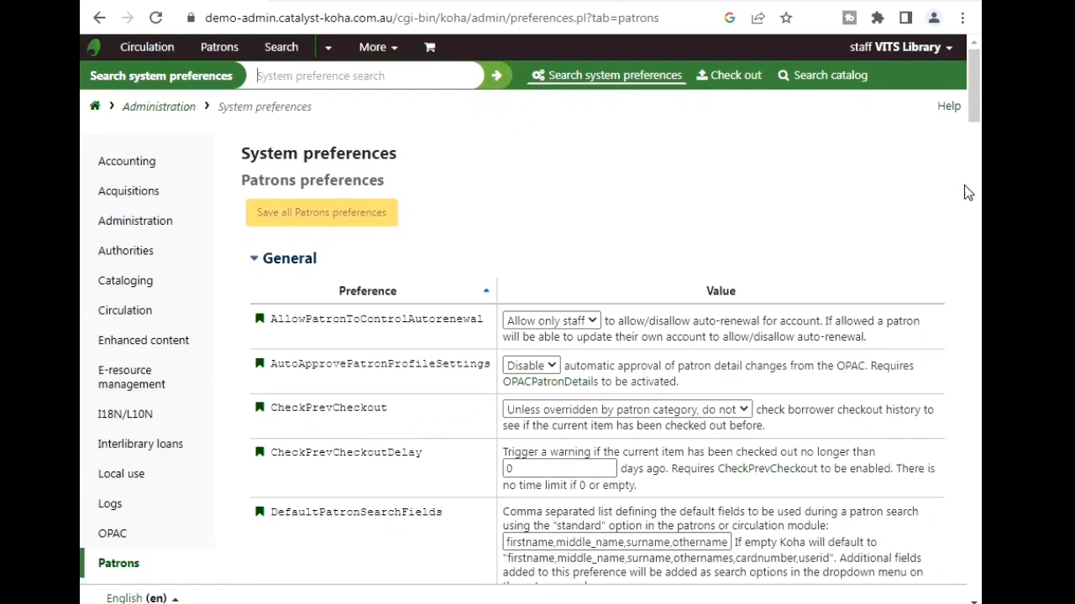
- Set ExtendedPatronAttributes to Enable, save the Patrons preferences, and return home
drag(978, 86, 978, 139)
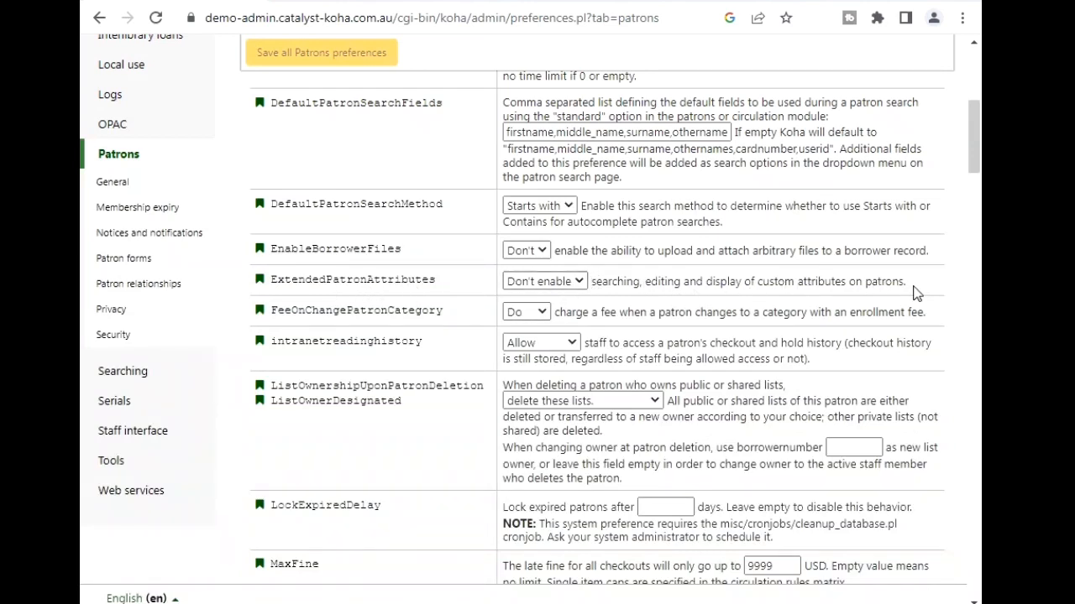
click(577, 282)
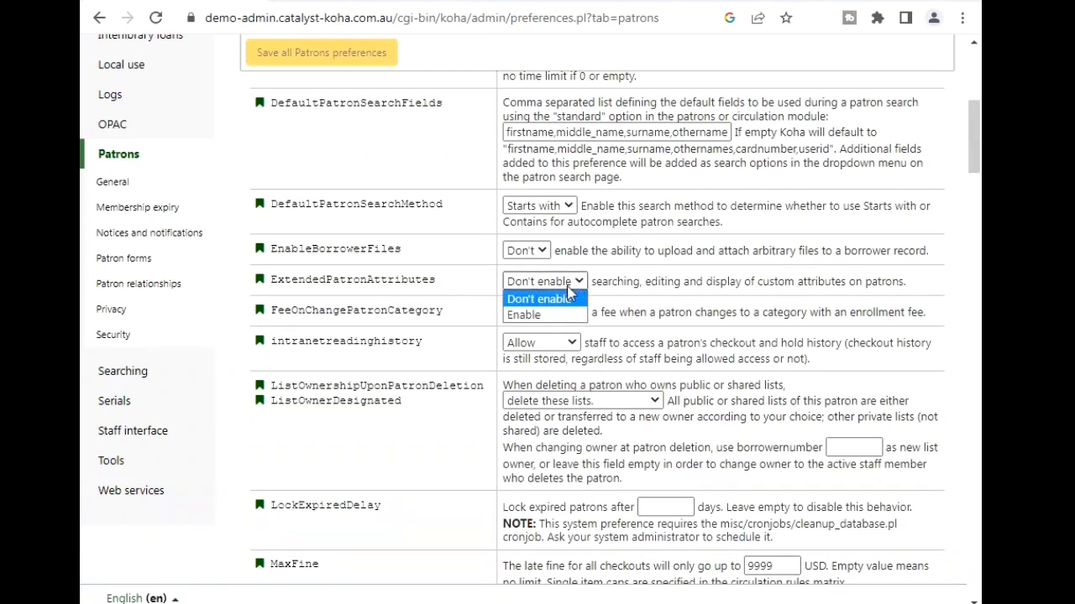
click(522, 314)
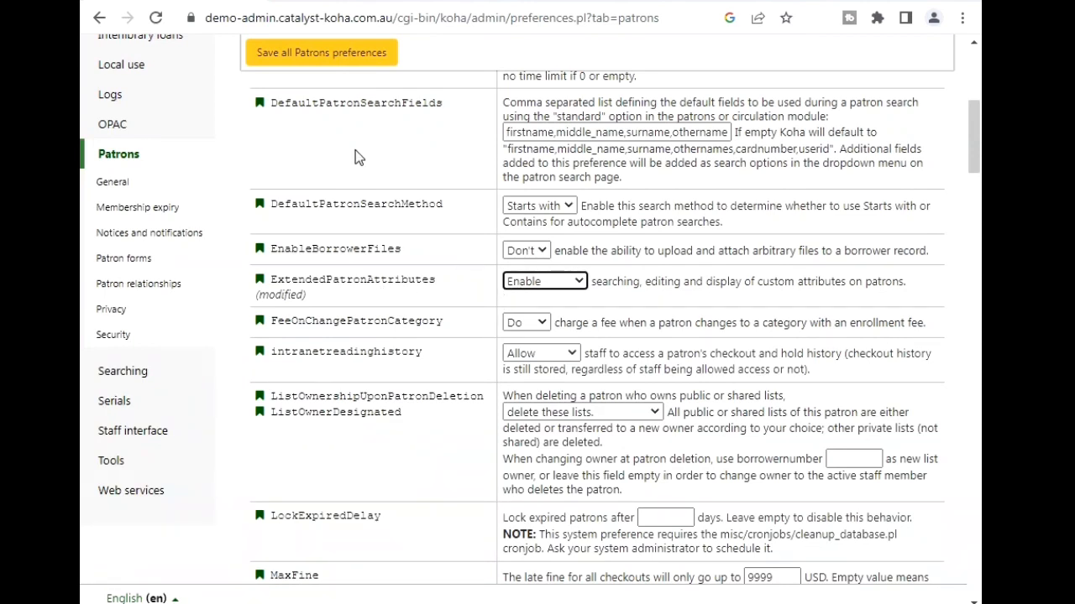
click(311, 55)
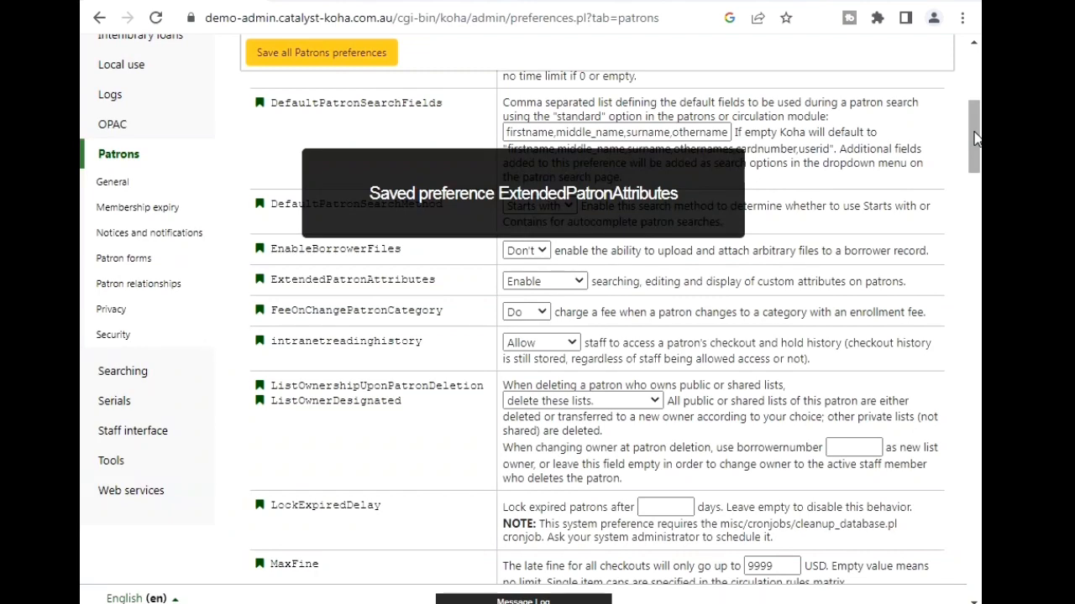
drag(976, 139, 978, 76)
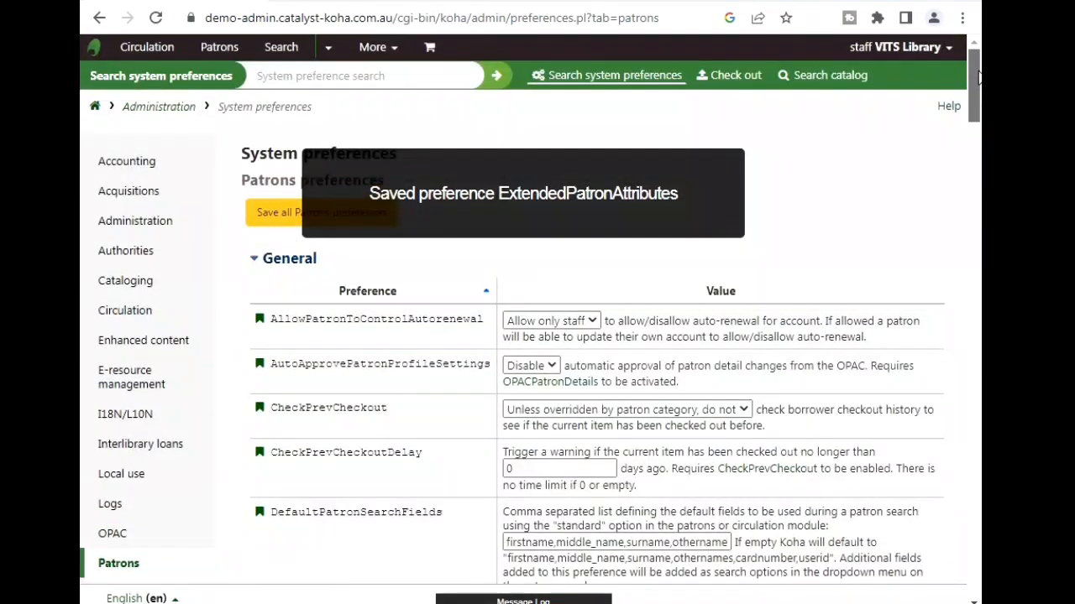
click(97, 111)
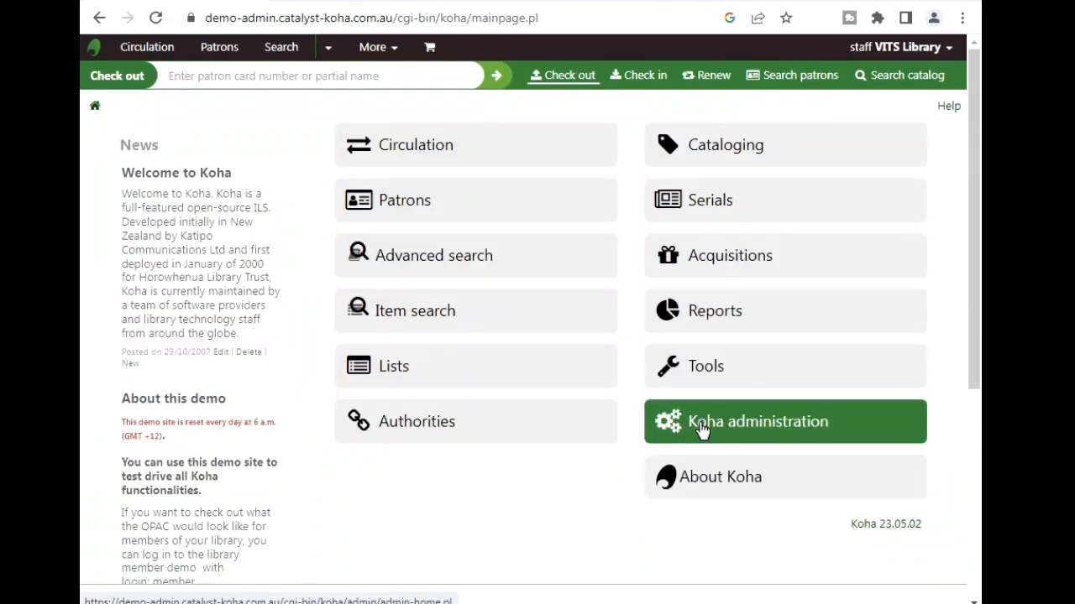
- Go from Koha administration to the Authorized values list under Basic parameters
click(740, 428)
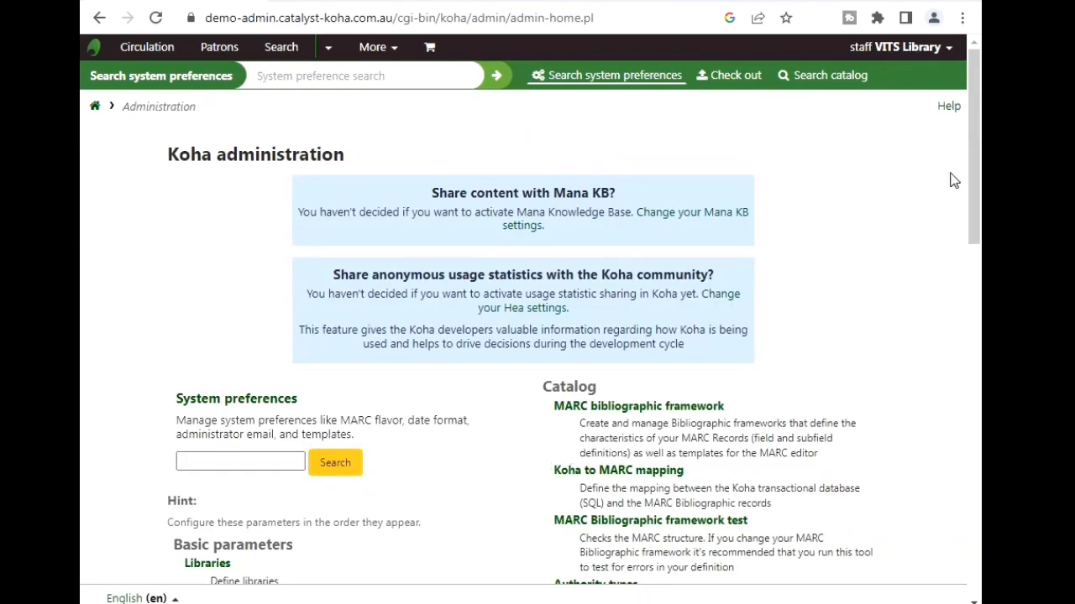
scroll(972, 144, down, 4)
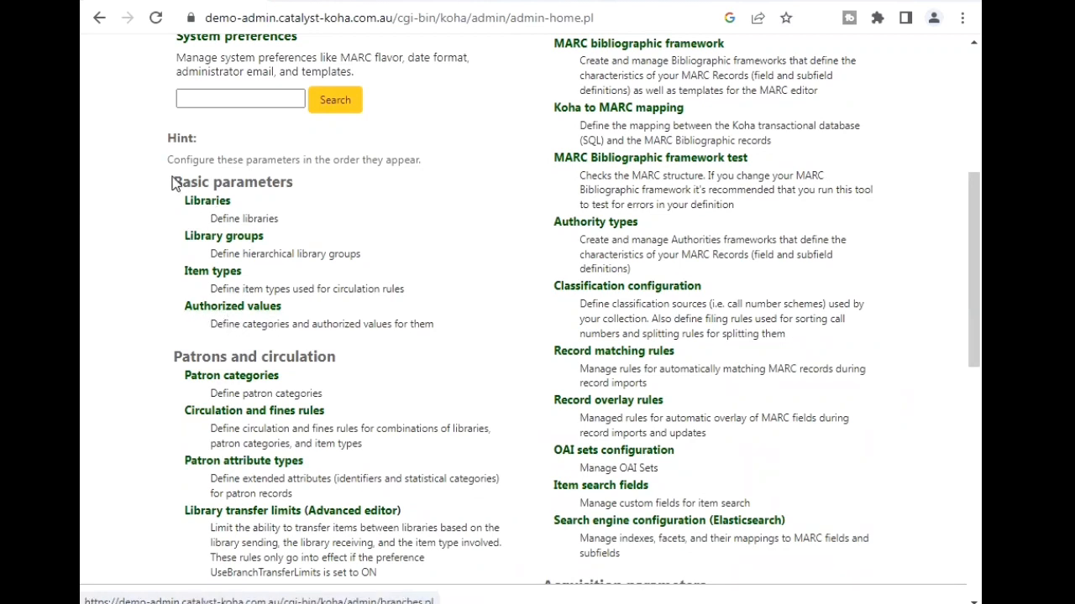
click(239, 310)
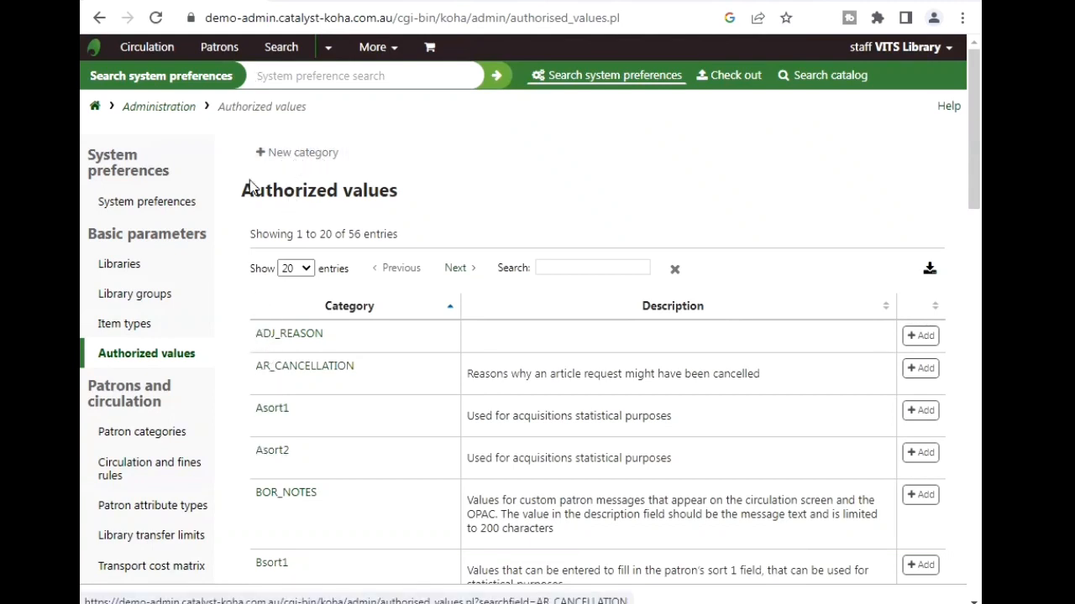
- Create a new authorized value category named 'course' and save it
click(307, 158)
click(380, 207)
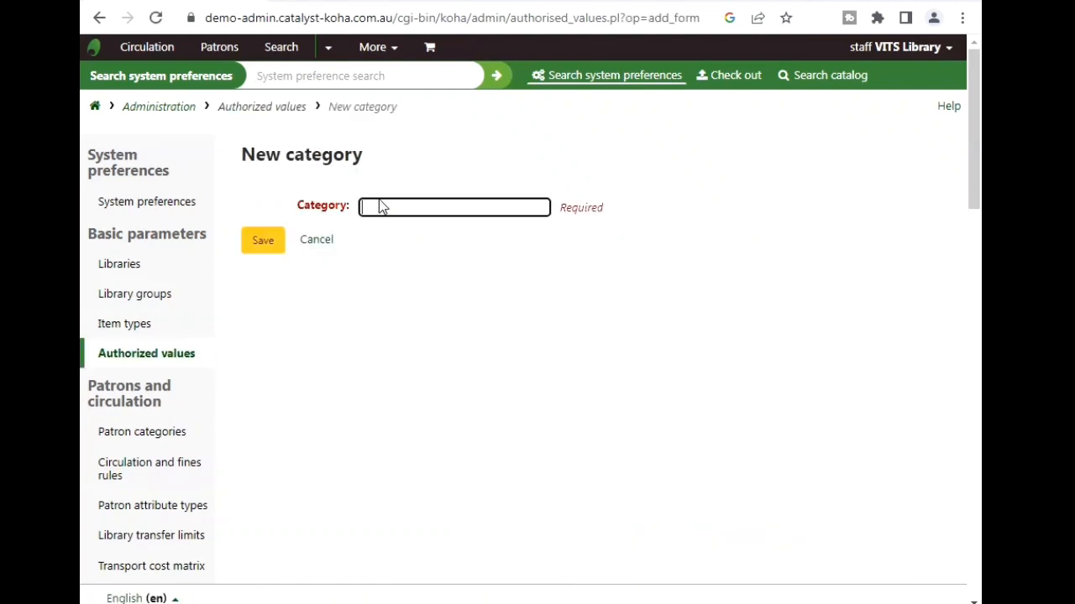
click(429, 210)
click(369, 166)
click(367, 203)
text(course)
click(264, 245)
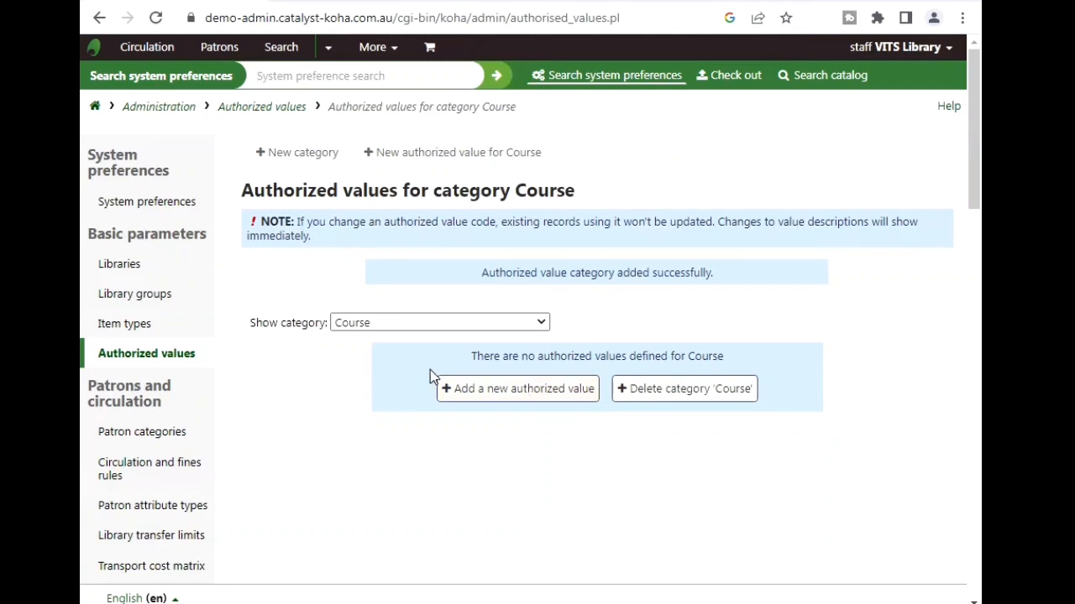
- Save Course value CSE, 'Computer Science Engineering', for all libraries
click(500, 393)
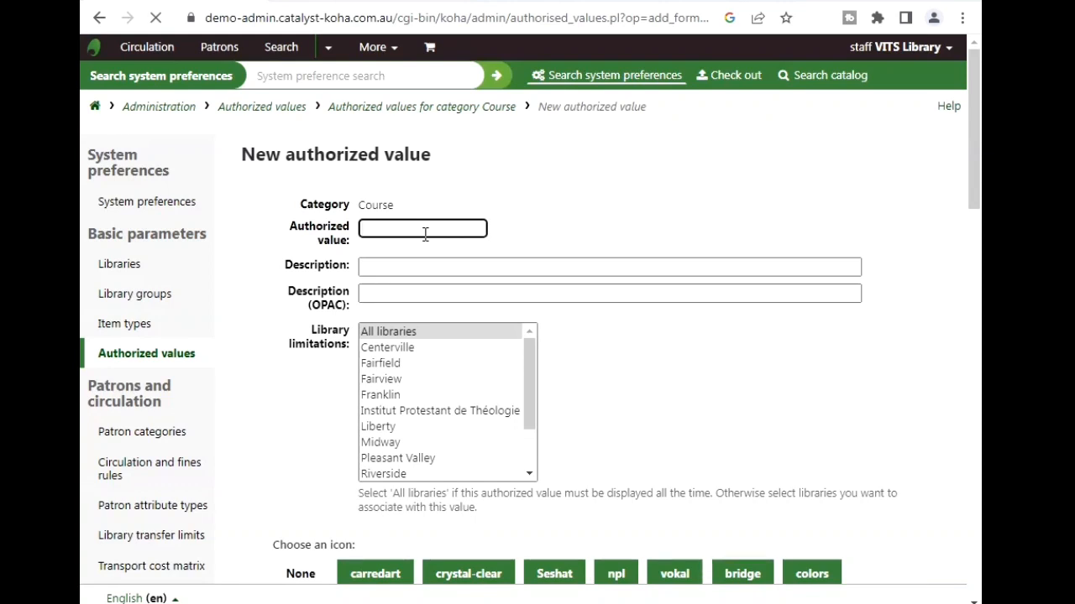
text(CSE)
click(379, 266)
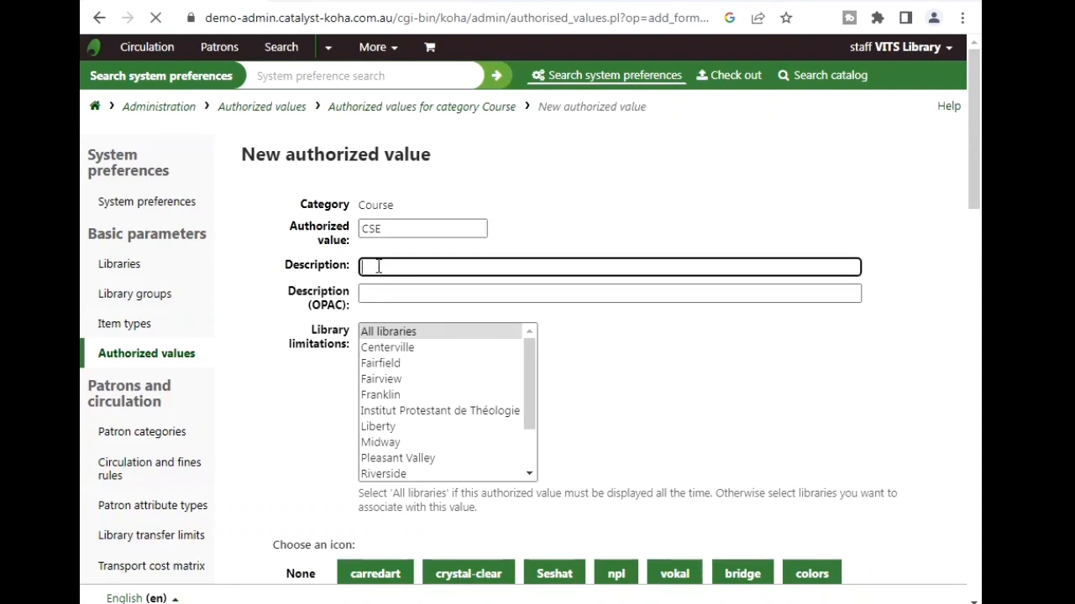
text(Computer Science Engineering)
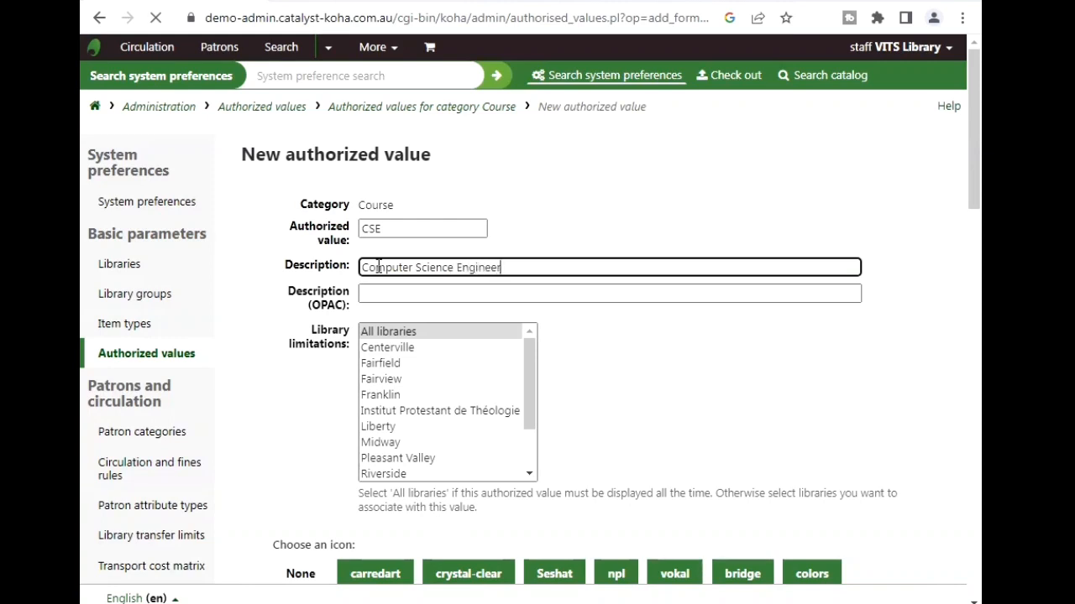
click(372, 293)
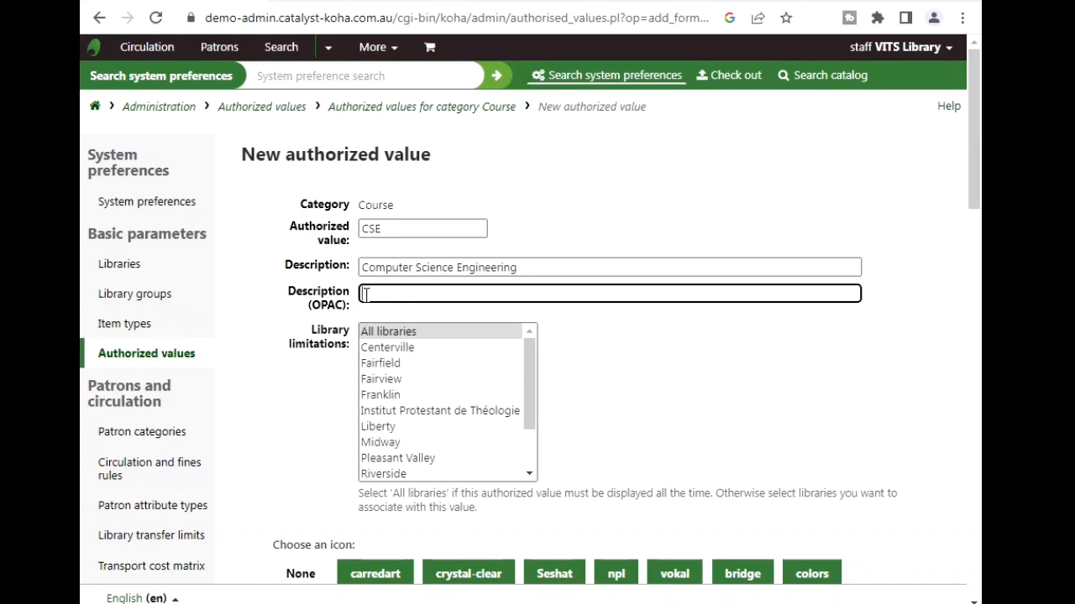
text(CSE)
click(382, 334)
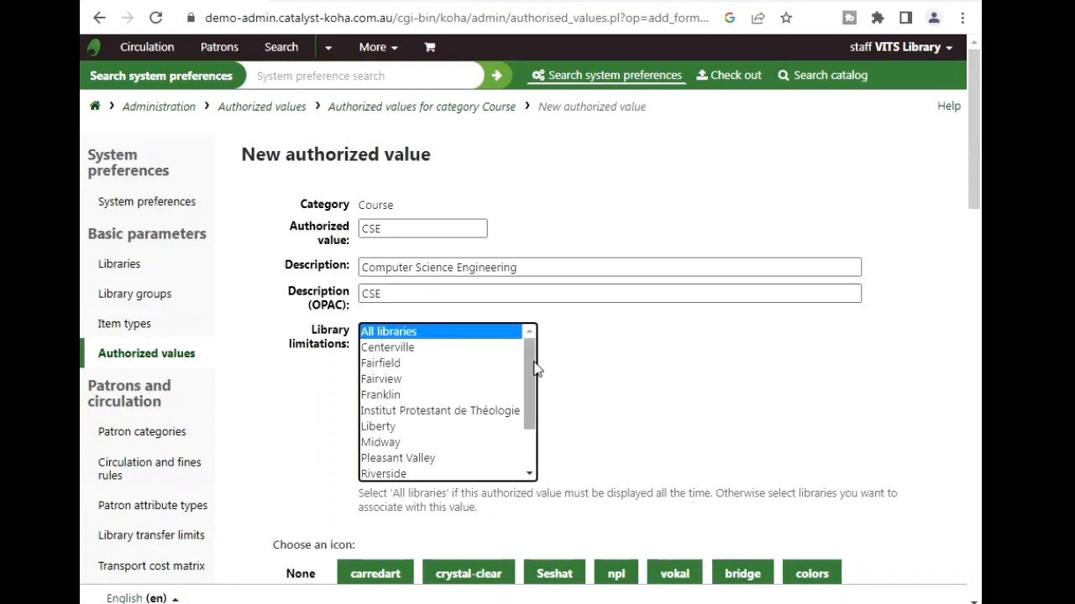
drag(532, 367, 528, 413)
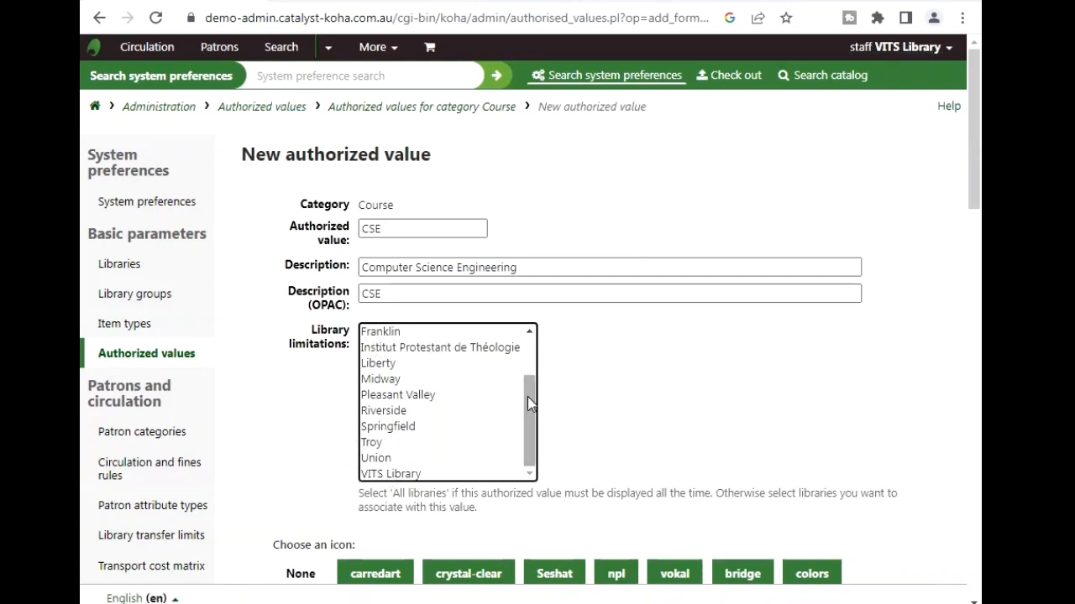
drag(527, 396, 530, 354)
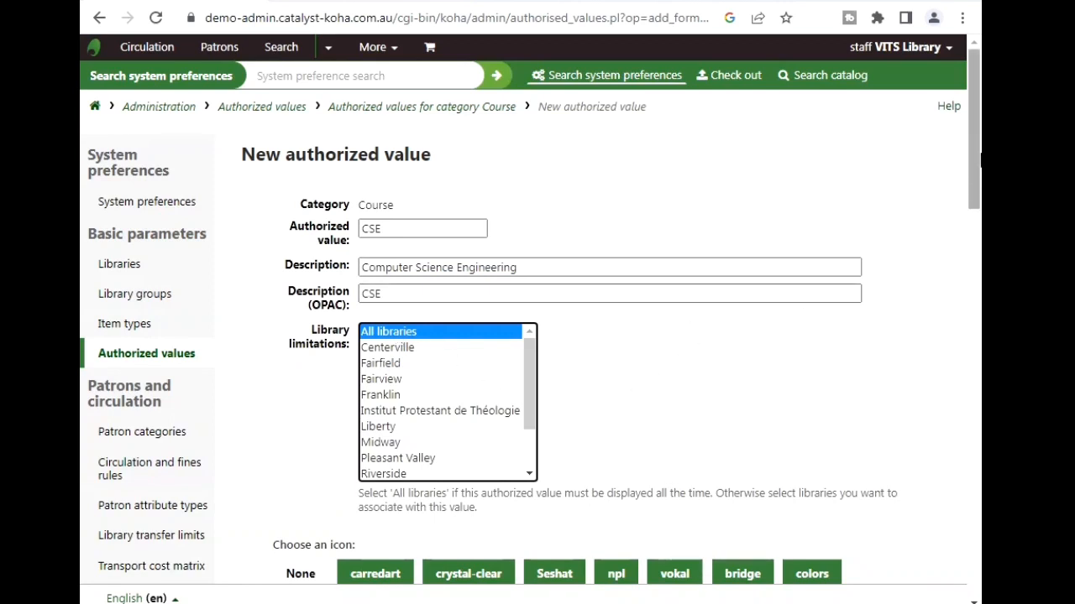
drag(979, 160, 974, 184)
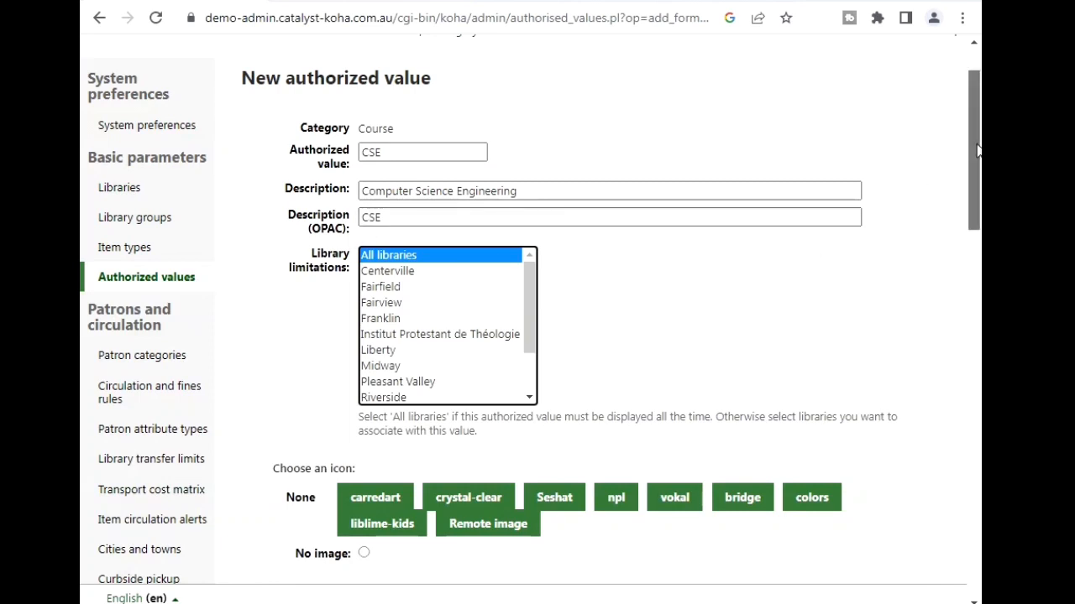
drag(977, 149, 974, 216)
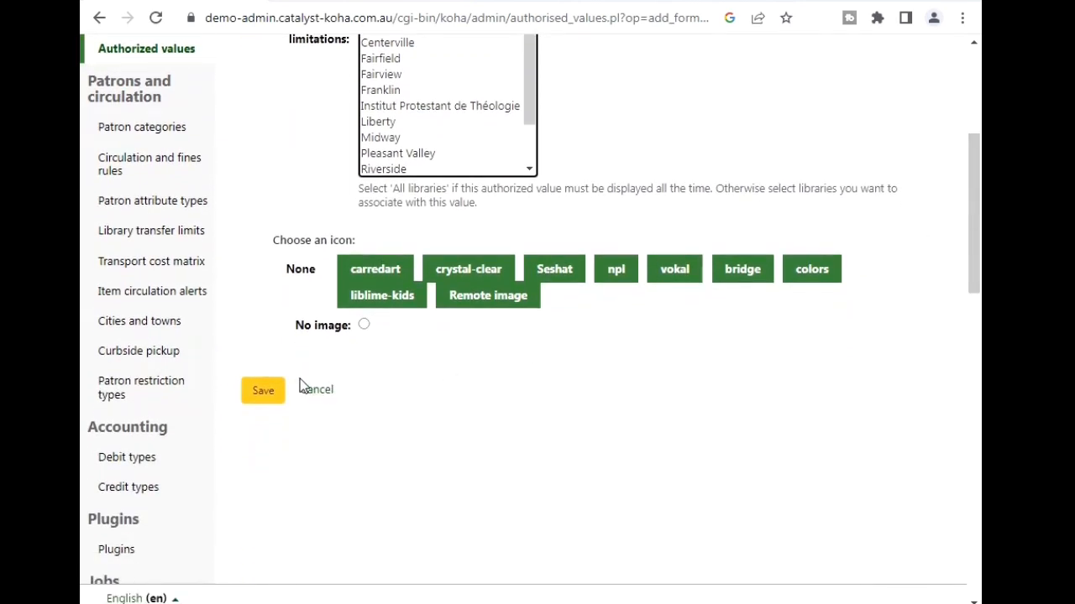
click(261, 398)
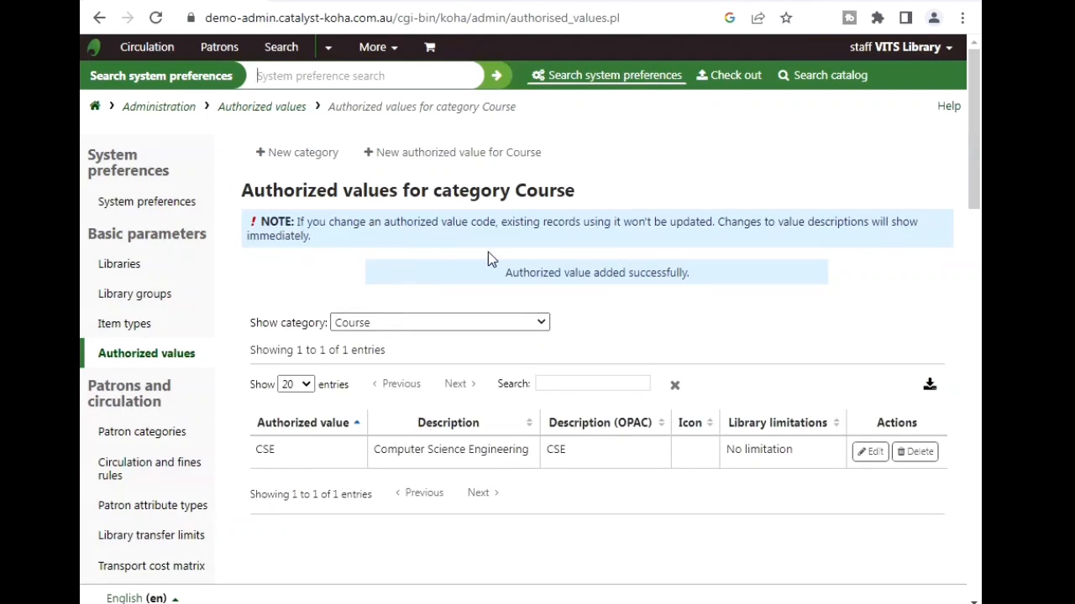
- Save Course value ECE, 'Electronic and Communication Engineering', OPAC ECE, for all libraries
click(423, 162)
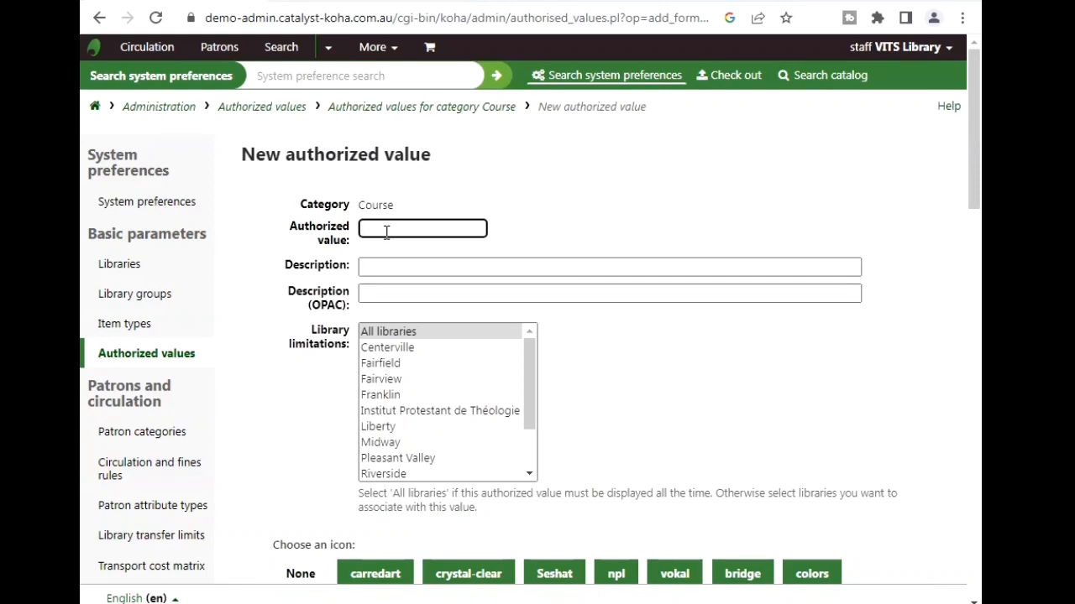
text(ECE)
click(386, 267)
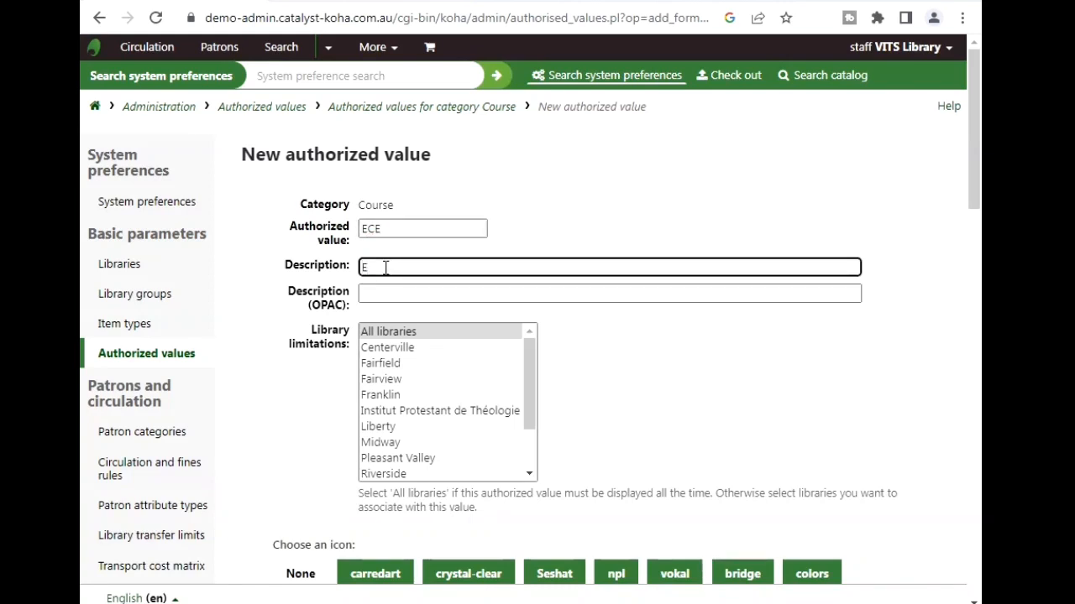
text(Electronic and Communication )
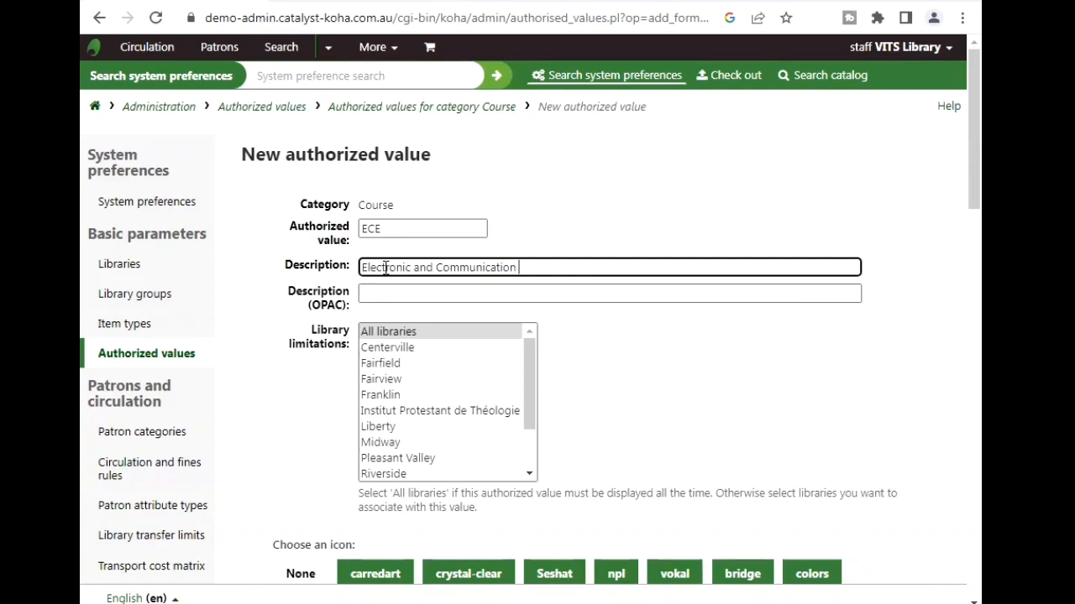
text(Engineering)
click(385, 293)
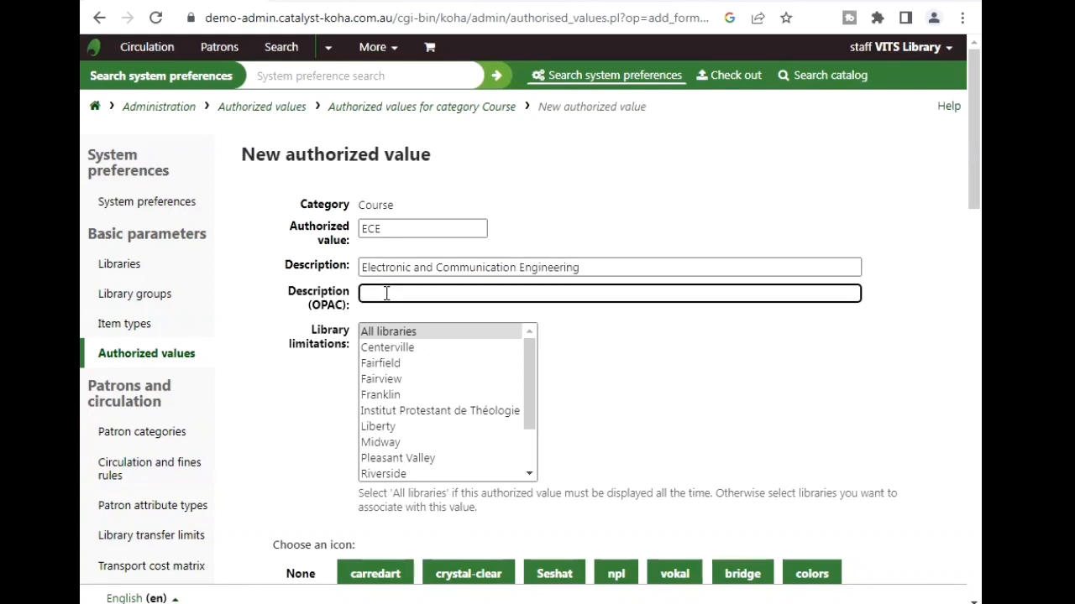
text(ECE)
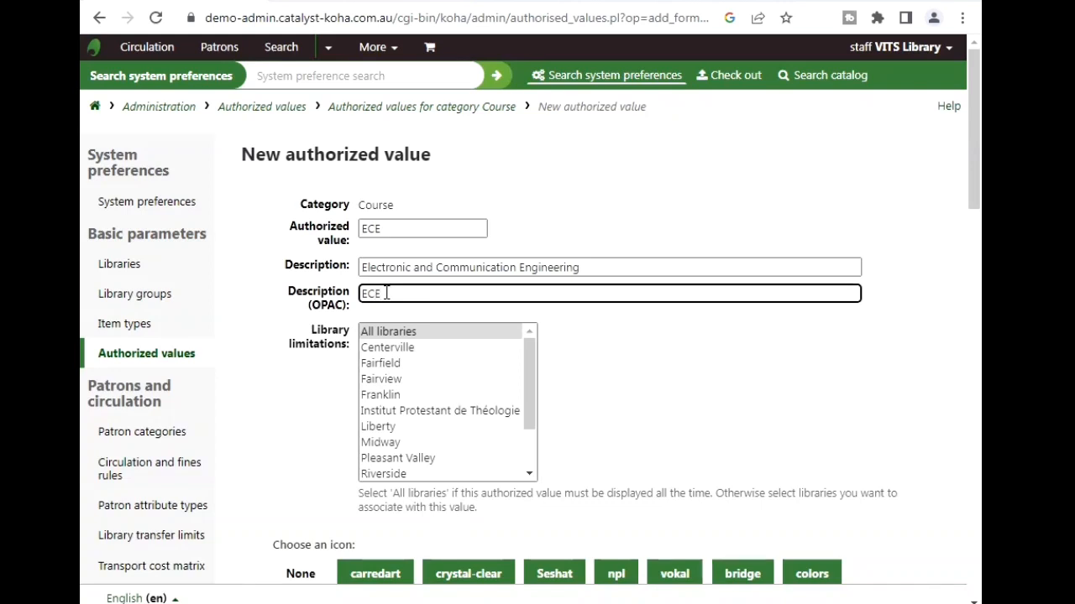
click(384, 336)
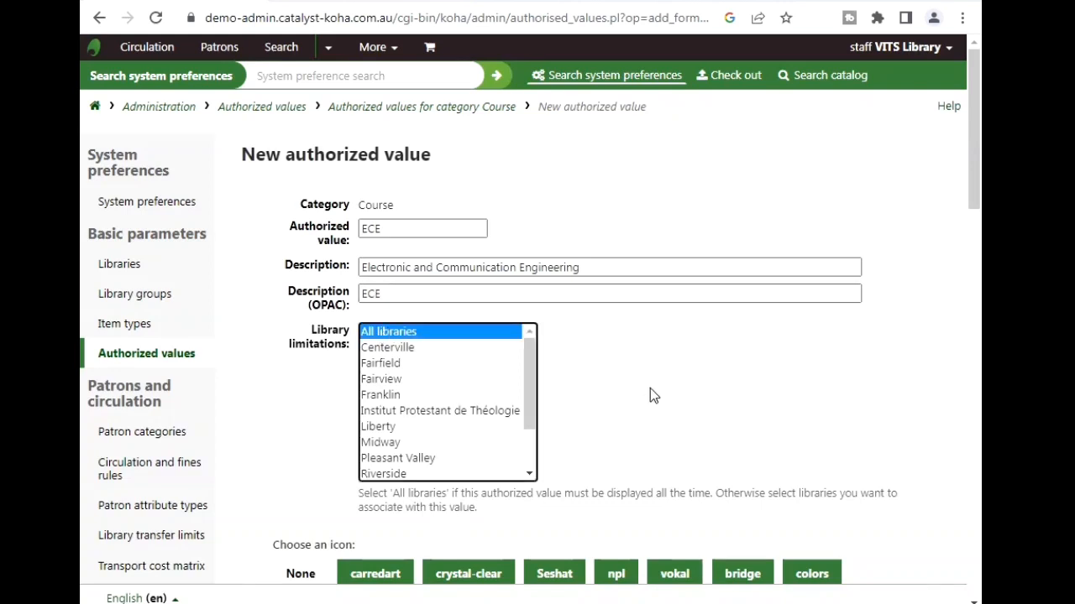
drag(974, 160, 979, 217)
click(254, 465)
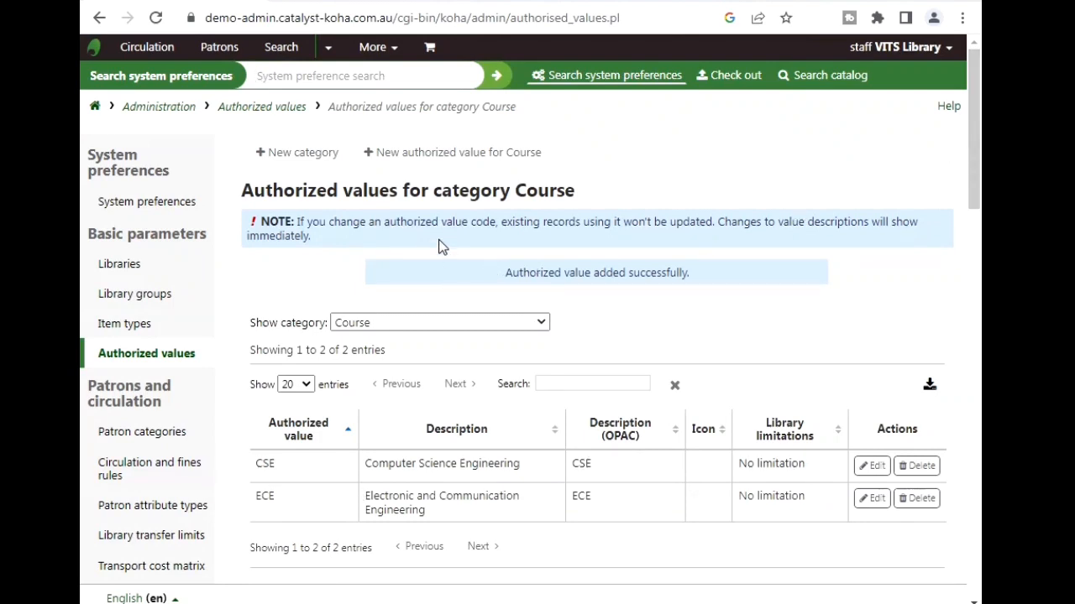
click(428, 157)
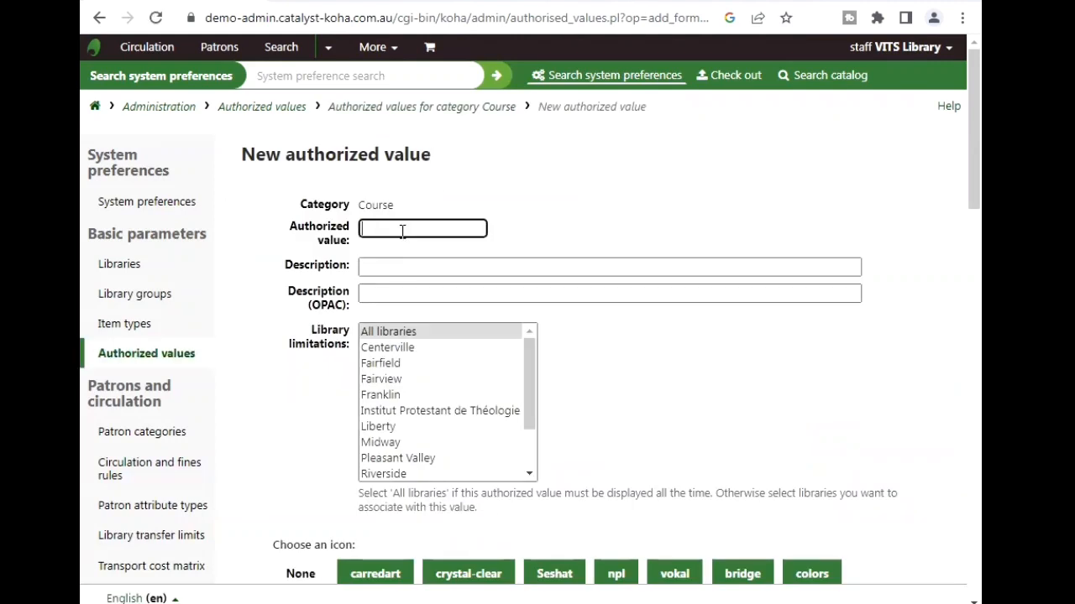
- Enter code ME and description 'Mechanical Engineer', available to all libraries
text(ME)
click(380, 267)
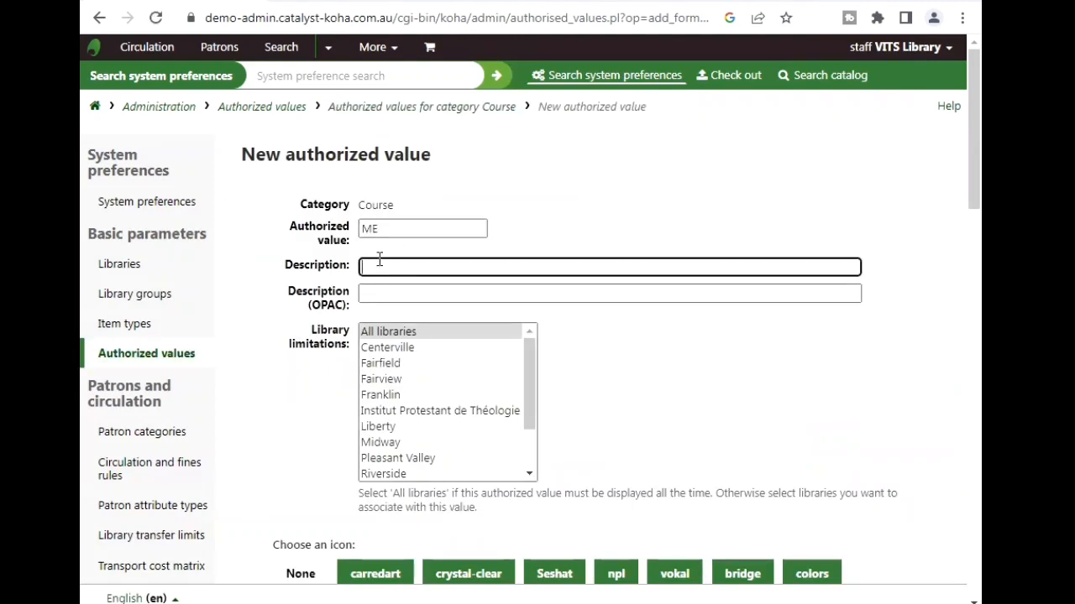
text(Mechanical Engineering)
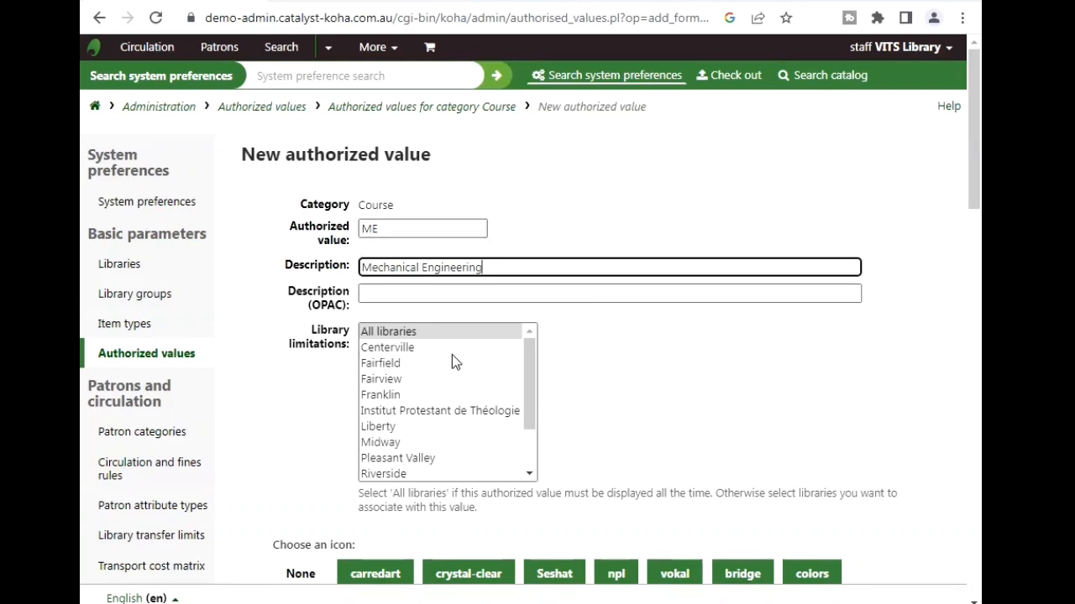
click(383, 291)
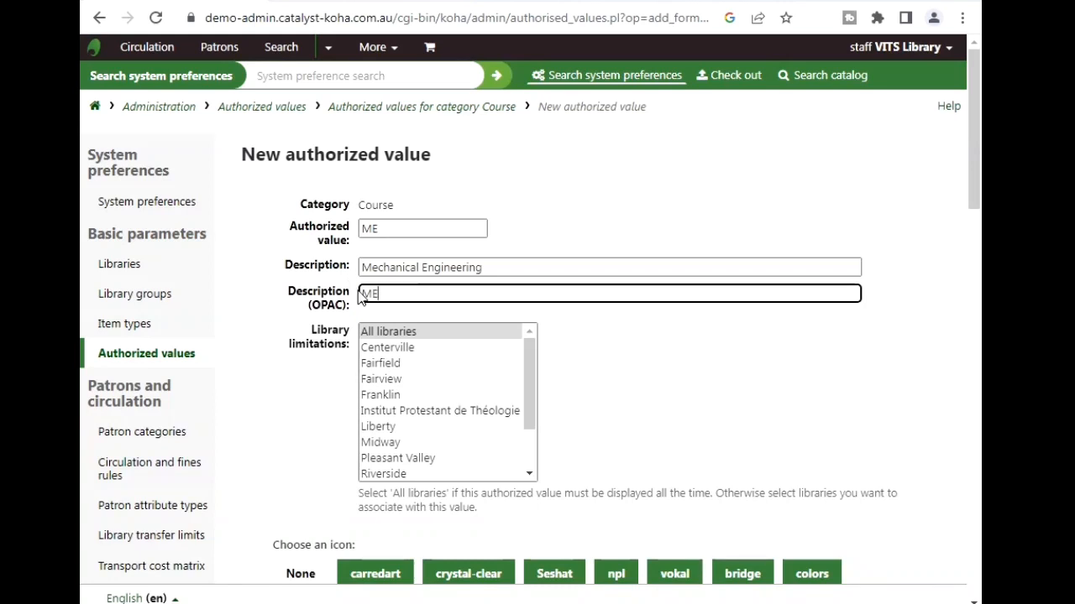
click(386, 334)
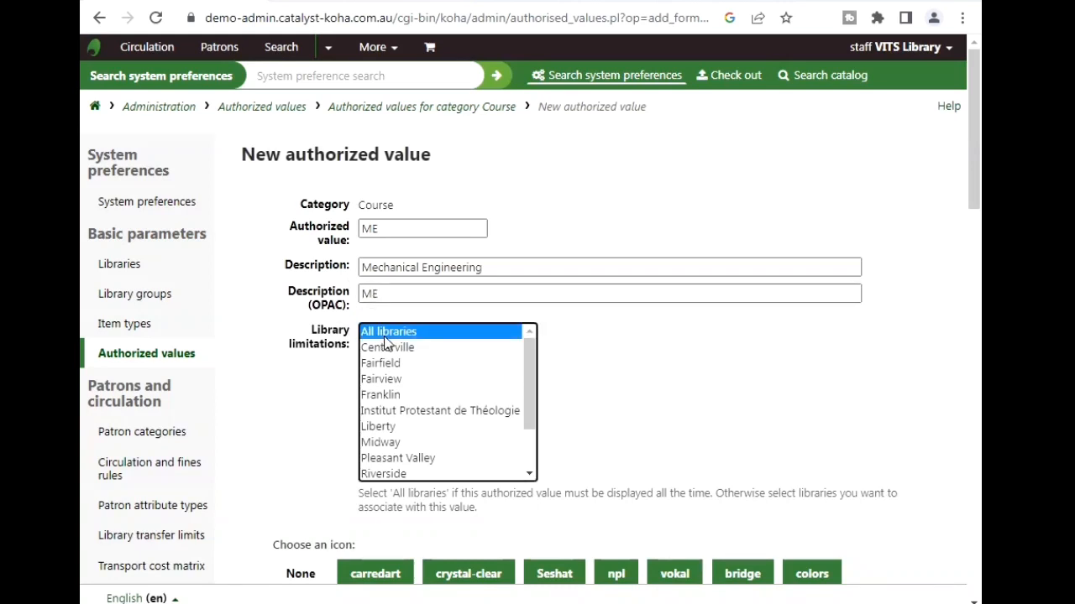
- Correct the value code, keep all libraries selected, and save the Mechanical Engineering value
click(387, 228)
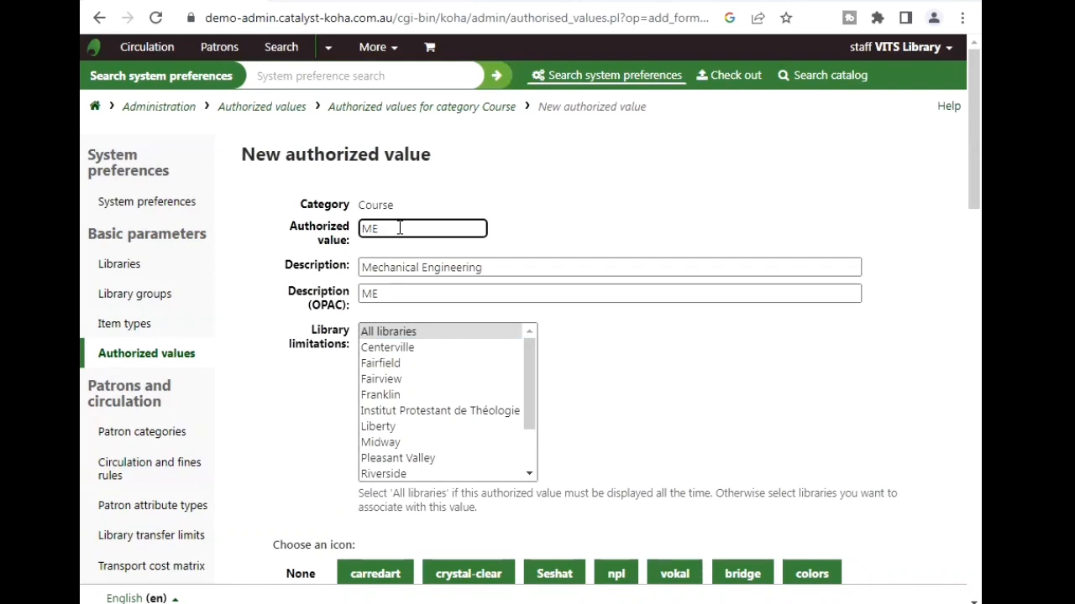
key(BackSpace)
key(BackSpace)
text(BA (EH)
key(BackSpace)
key(BackSpace)
text(MA (ENG)
key(BackSpace)
key(BackSpace)
key(BackSpace)
key(BackSpace)
click(385, 332)
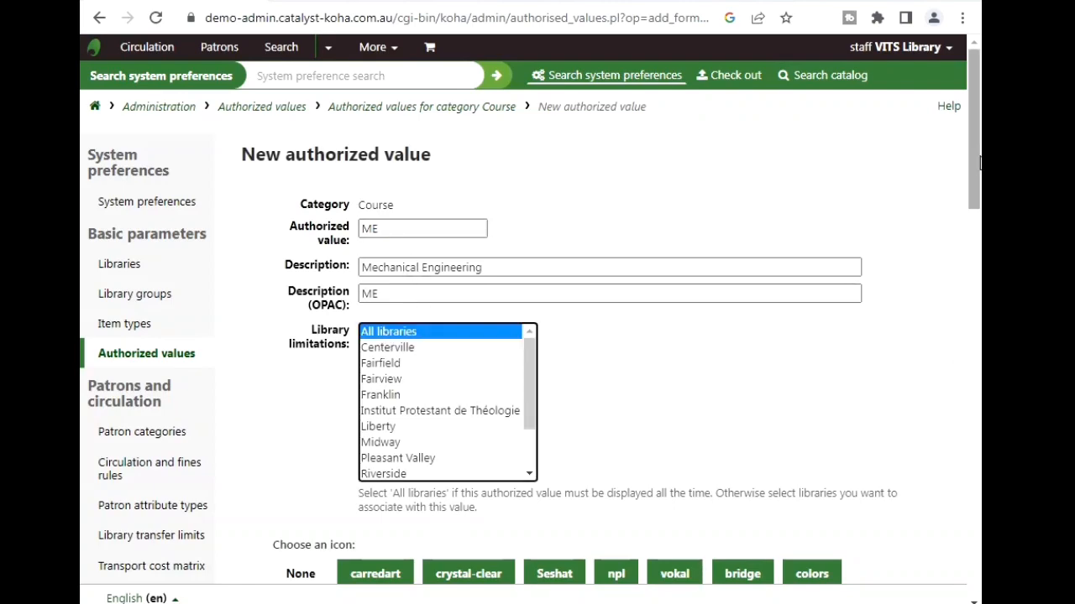
drag(977, 164, 971, 252)
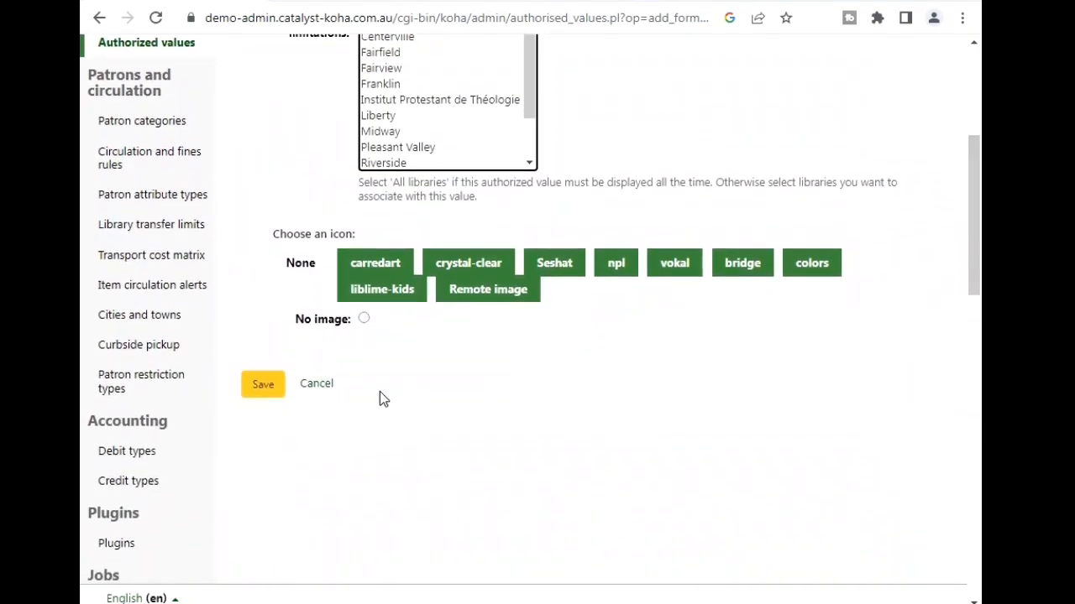
click(264, 388)
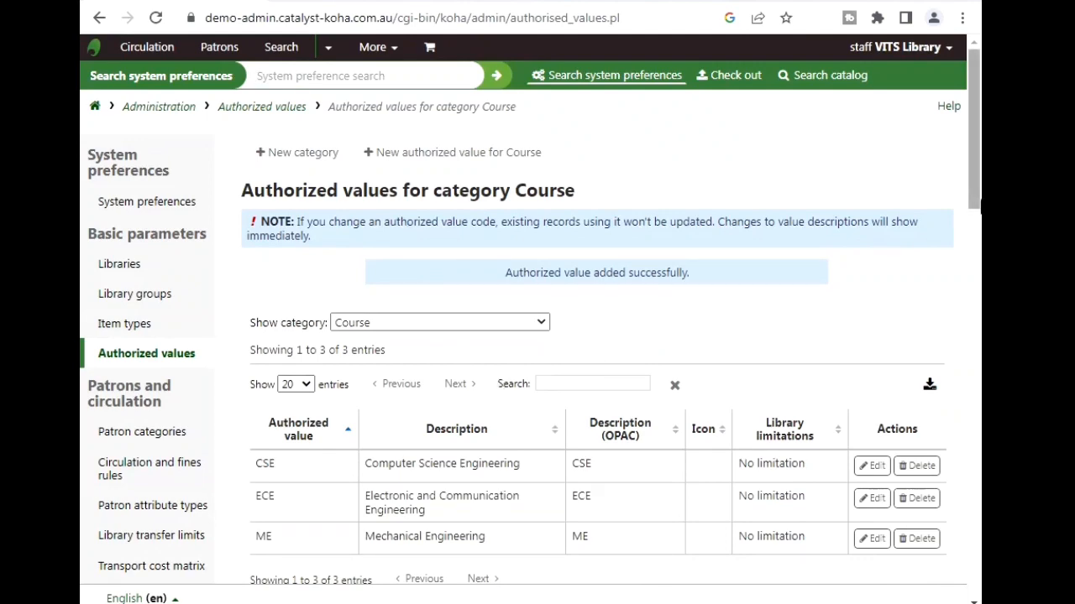
- Go from the home page to Patron attribute types and start a new attribute type
drag(976, 111, 971, 51)
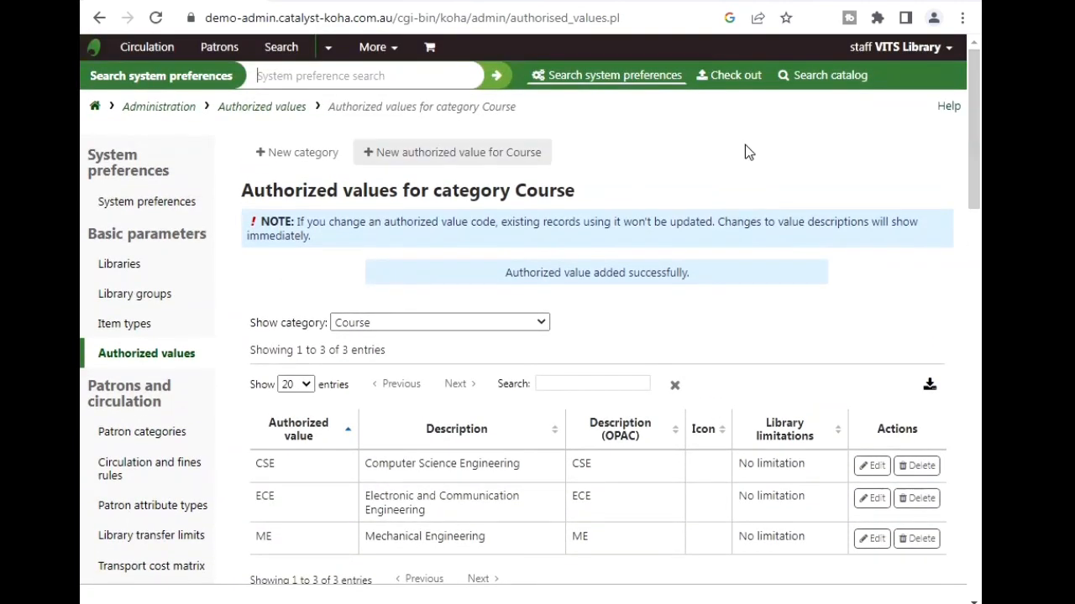
click(98, 110)
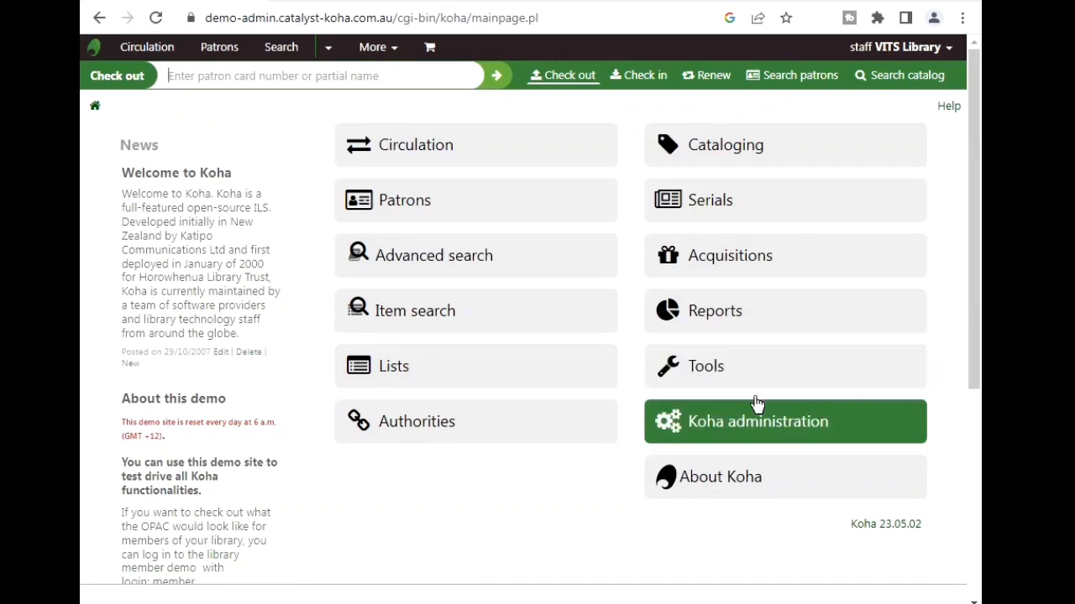
click(773, 432)
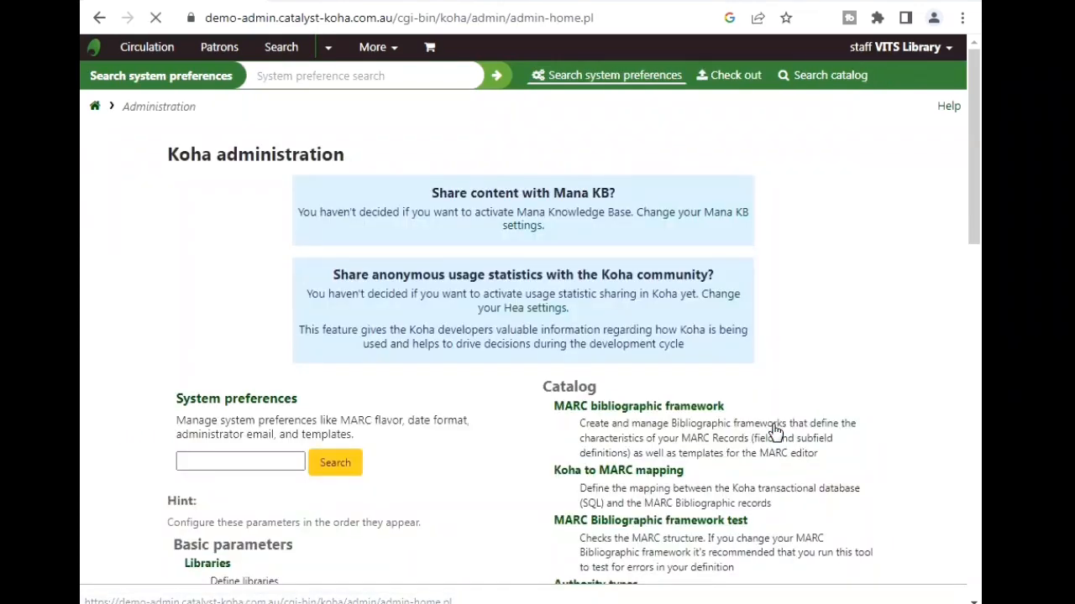
drag(972, 161, 969, 293)
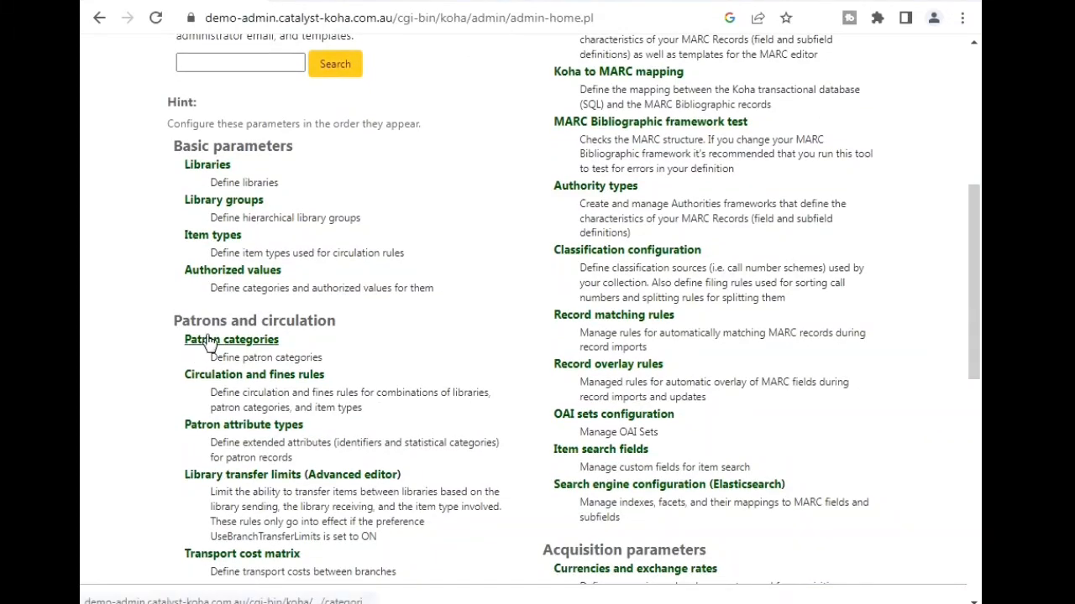
click(285, 426)
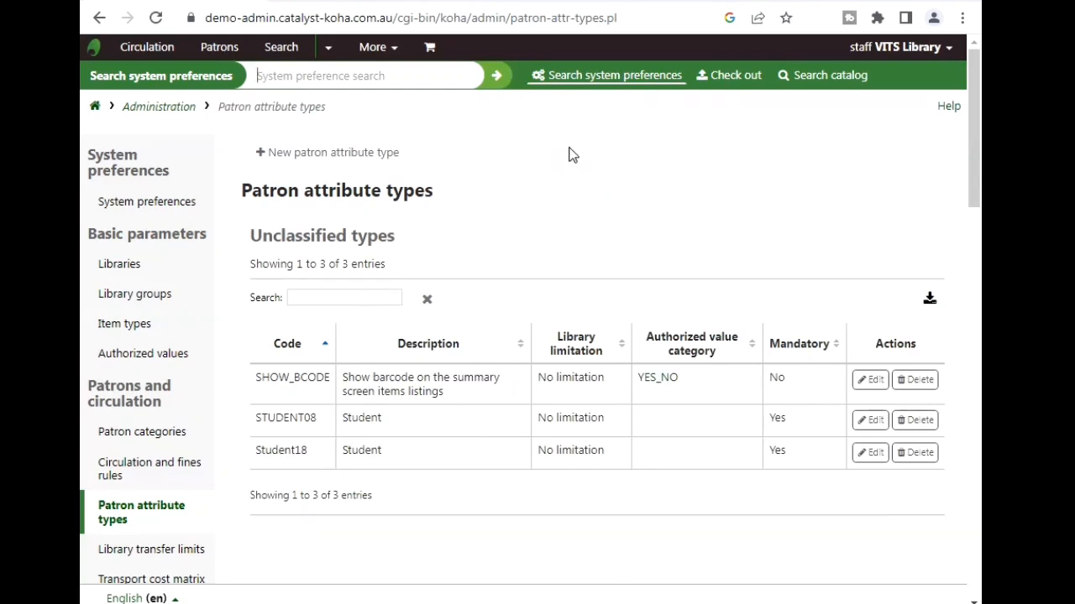
click(354, 154)
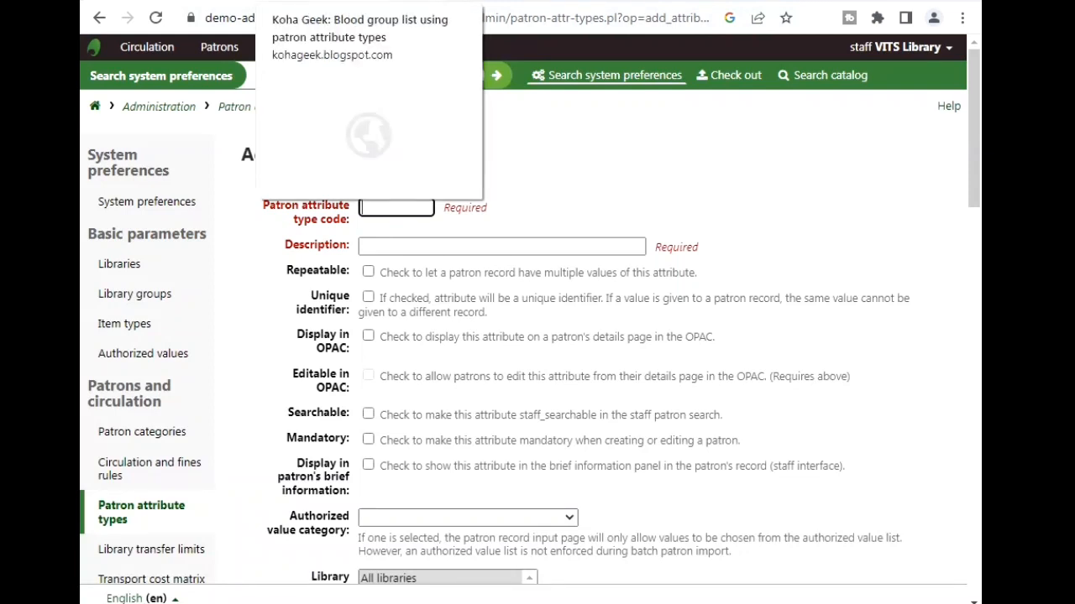
- Fill in the attribute type code and the description 'Course'
click(412, 207)
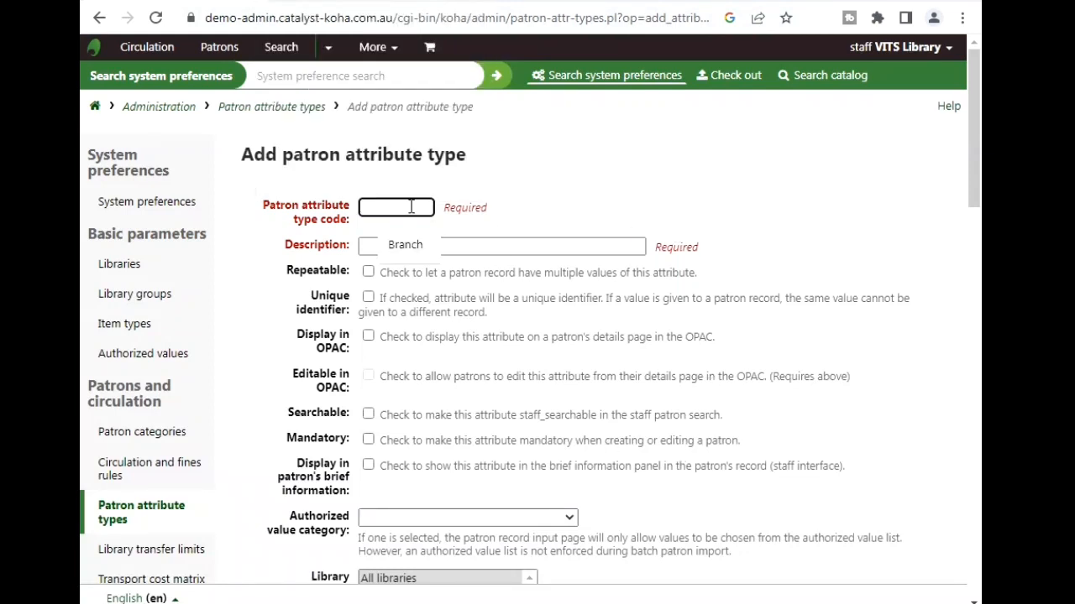
text(Course)
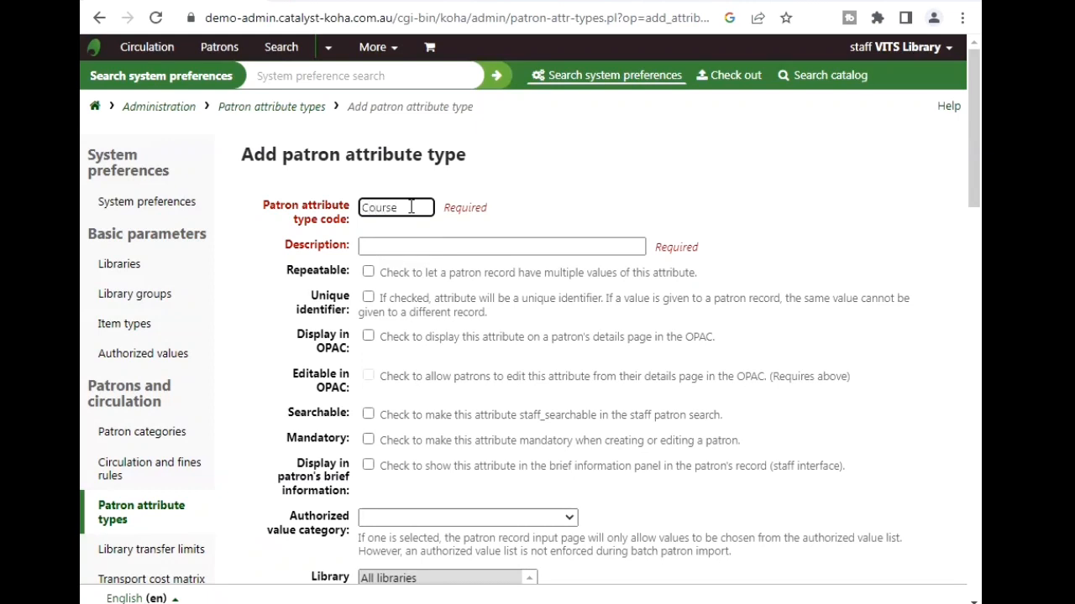
click(376, 250)
text(C)
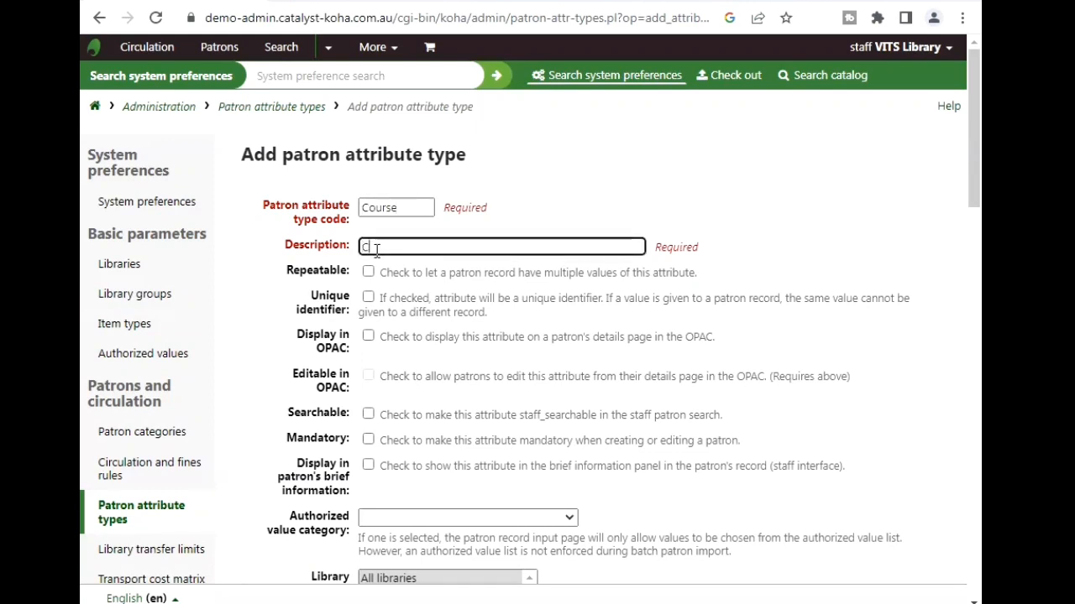
text(ourse)
- Tick Unique identifier, Display in OPAC, Searchable, Display in brief information and Repeatable
click(369, 299)
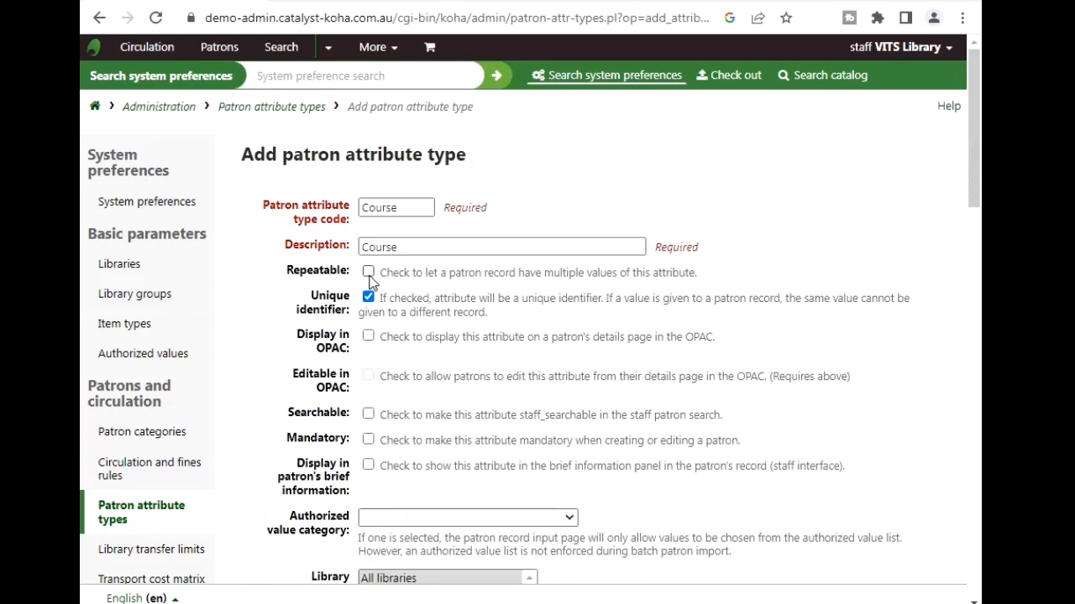
click(368, 337)
click(369, 415)
click(370, 467)
click(368, 272)
drag(977, 145, 976, 206)
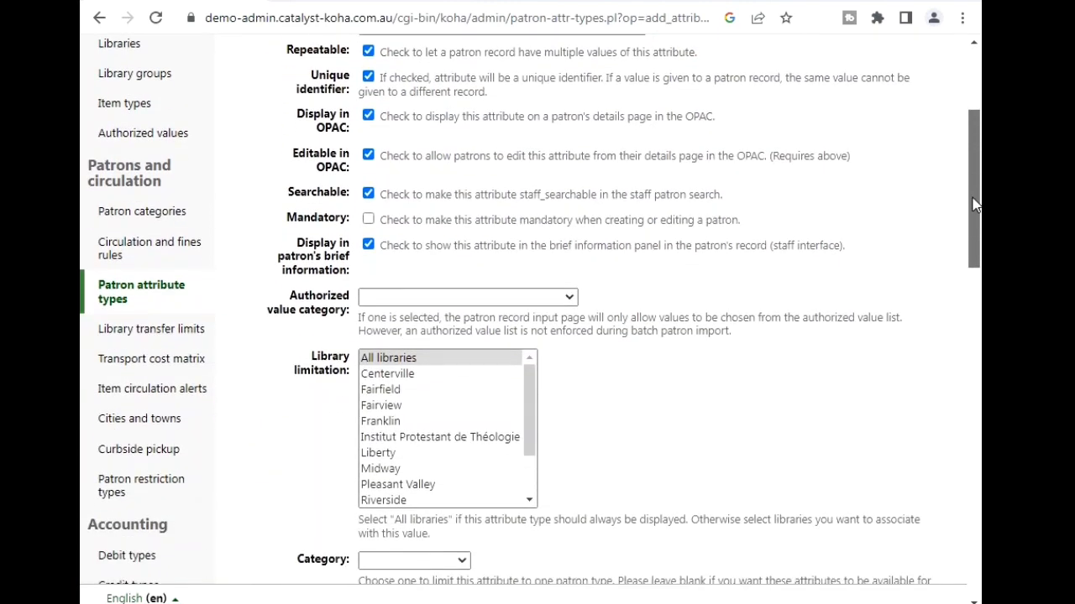
- Link the attribute to Course authorized values, all libraries and Student category, then save
click(557, 300)
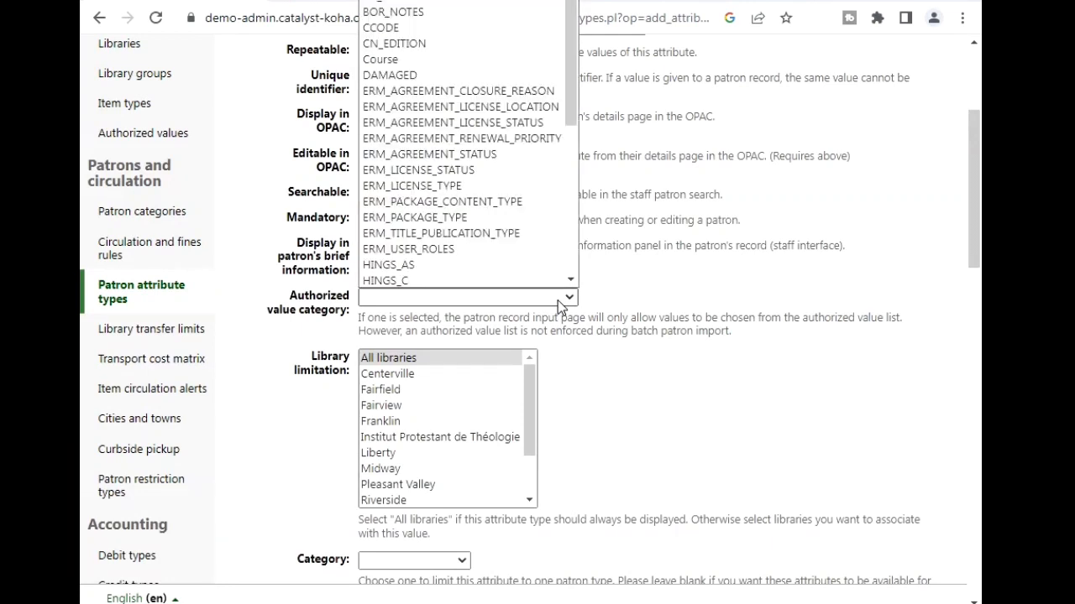
click(411, 60)
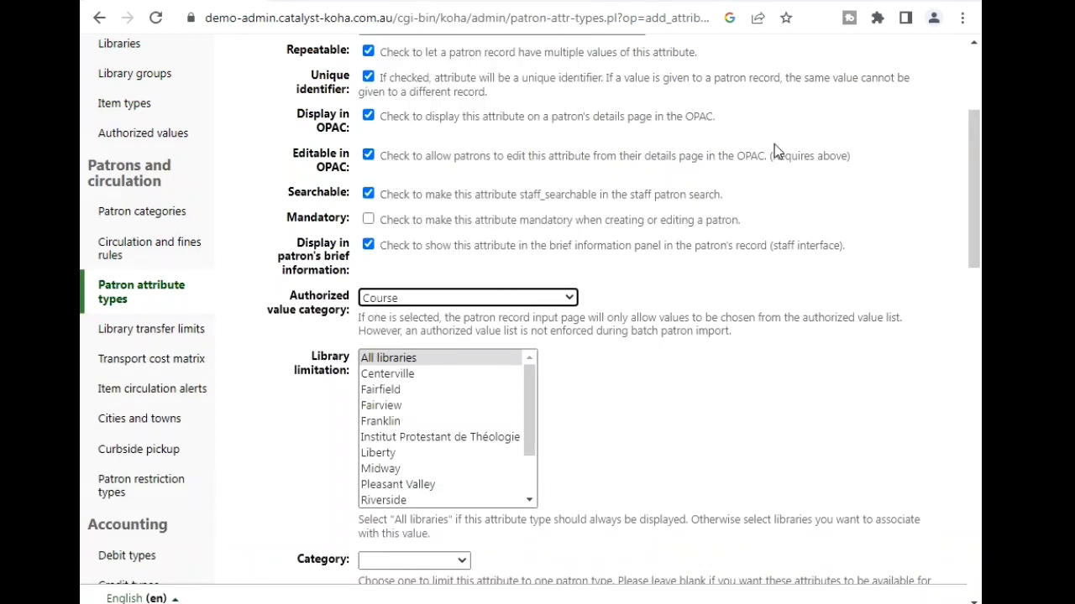
scroll(394, 201, down, 2)
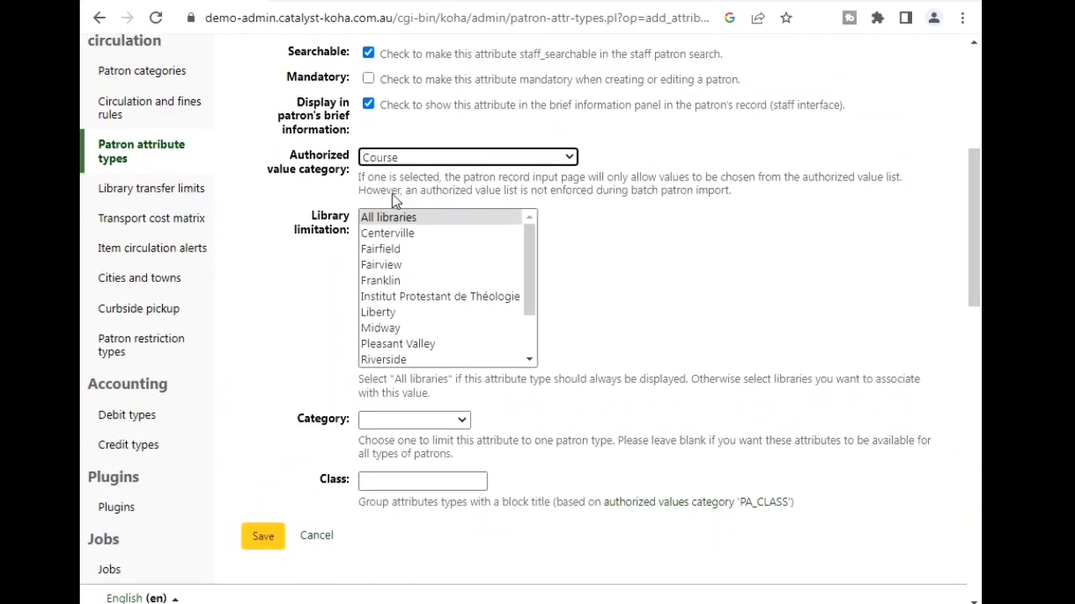
click(378, 217)
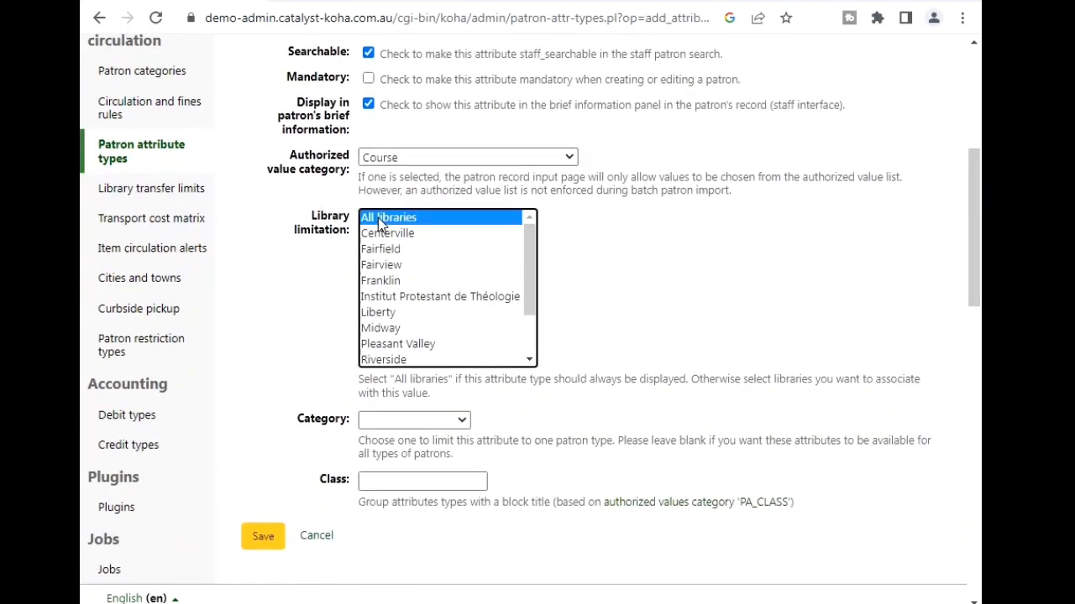
click(463, 419)
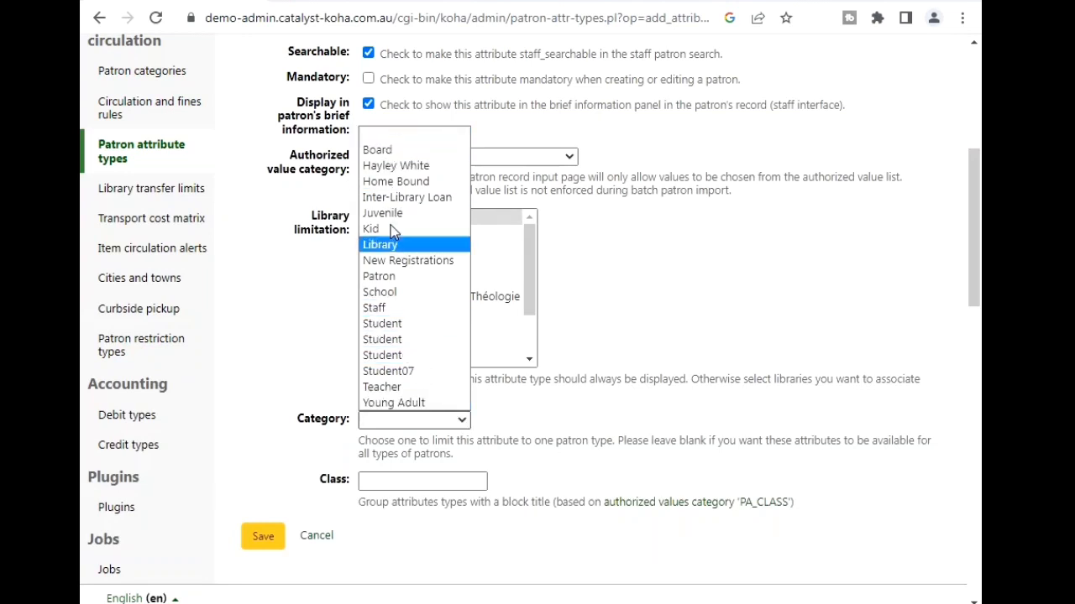
click(391, 327)
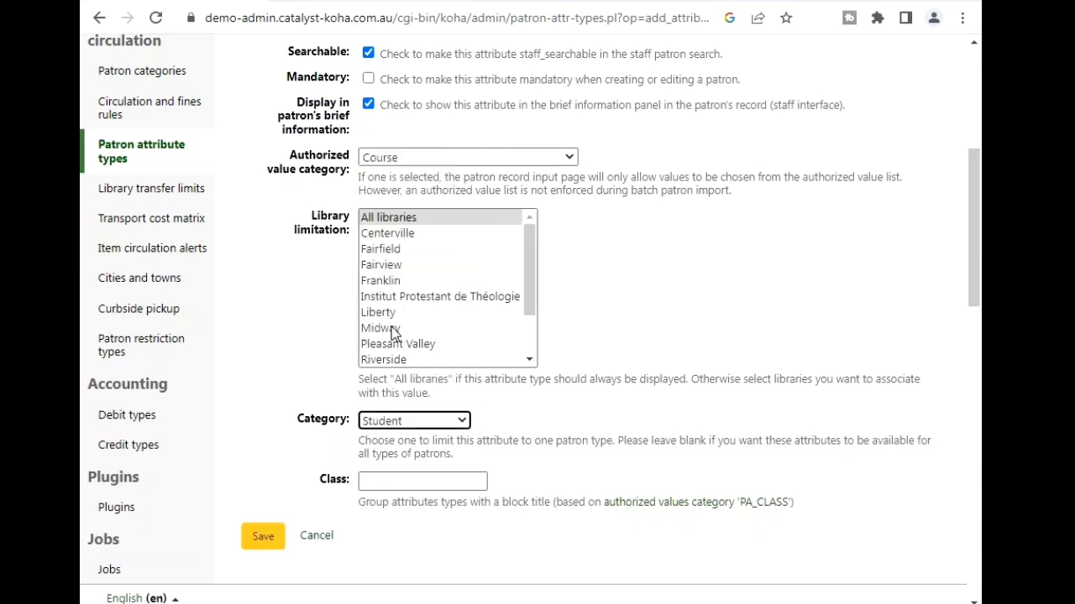
click(378, 481)
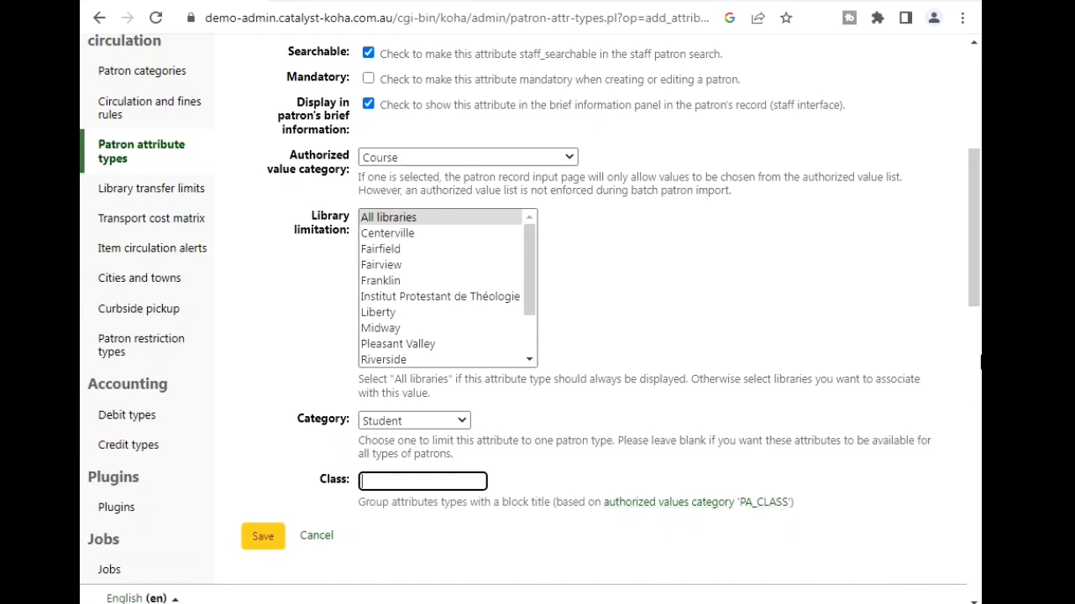
scroll(975, 244, down, 1)
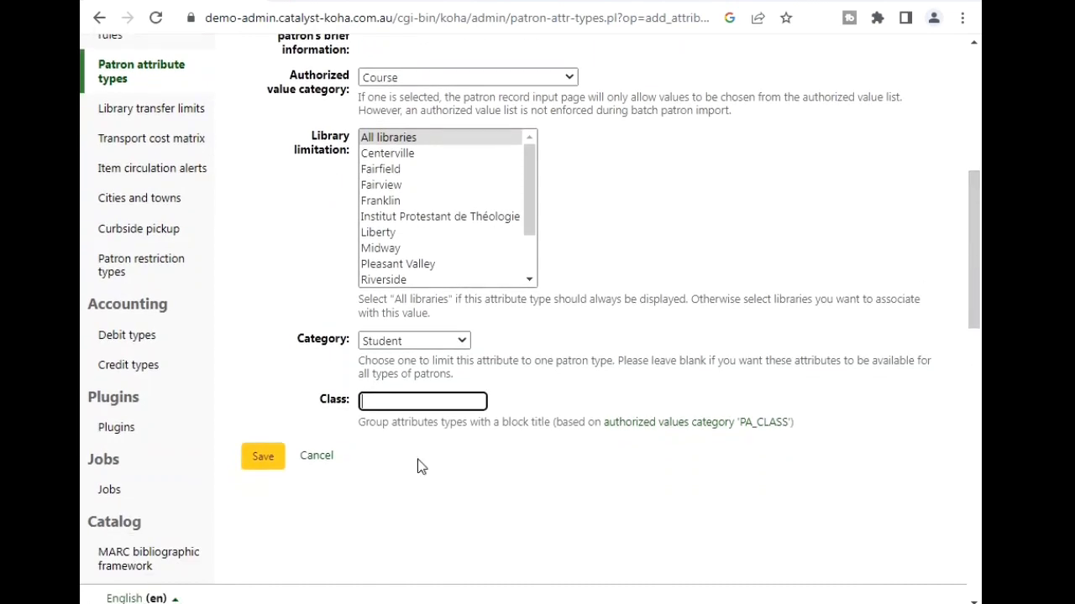
click(258, 460)
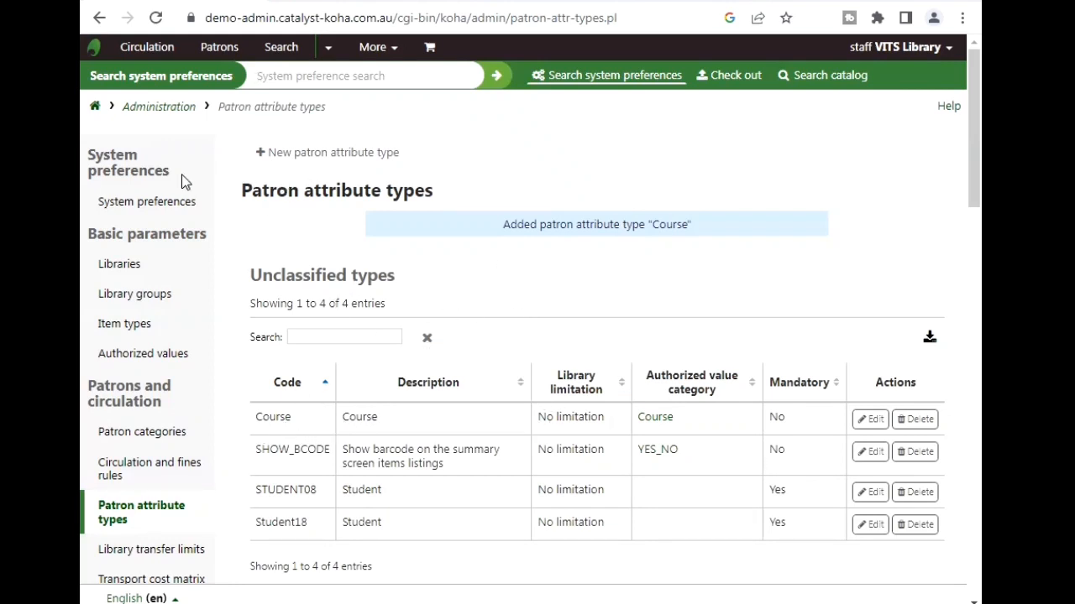
- Return to the staff home page and enter the Patrons module
click(96, 109)
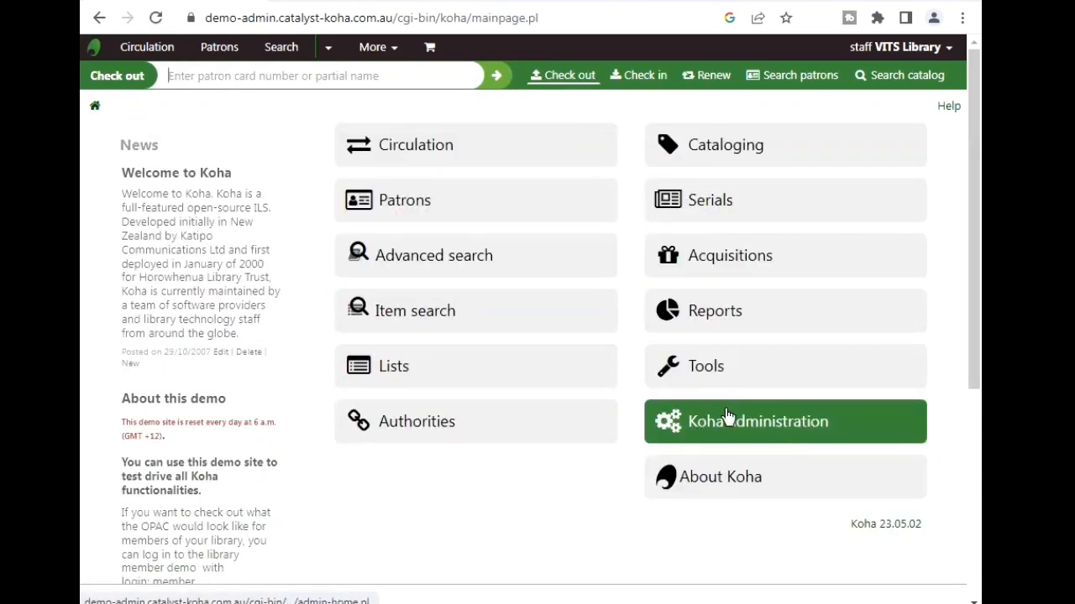
click(409, 212)
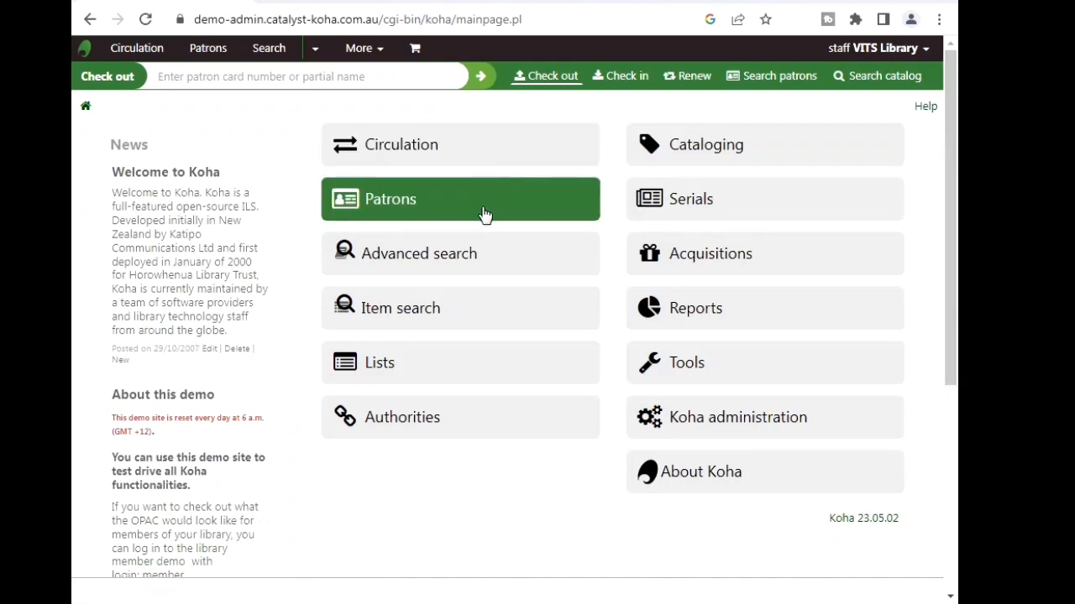
click(406, 206)
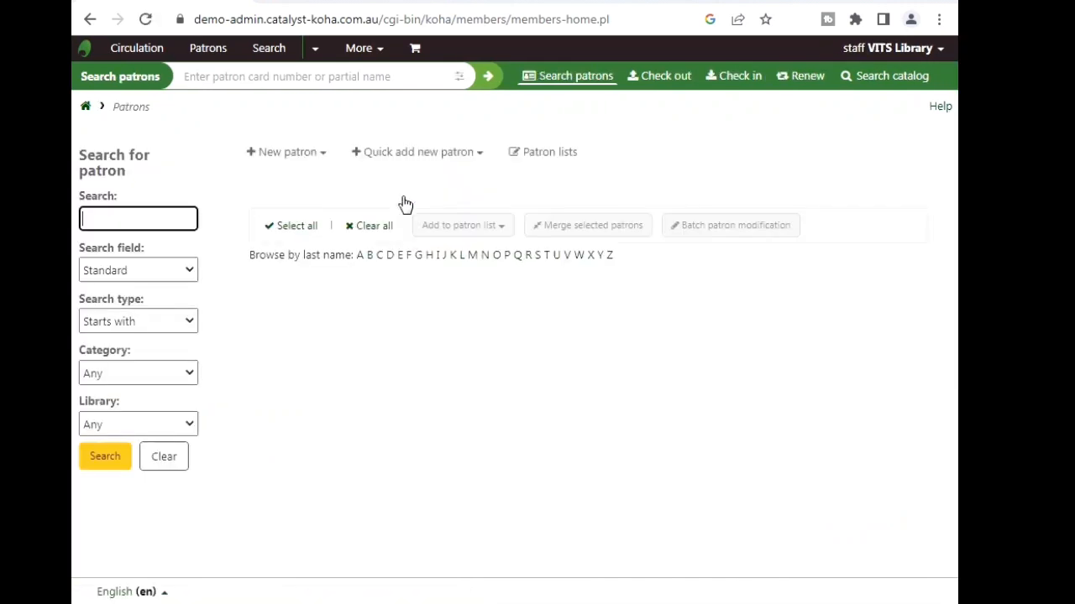
- Start a new Student patron record with salutation Mr
click(292, 161)
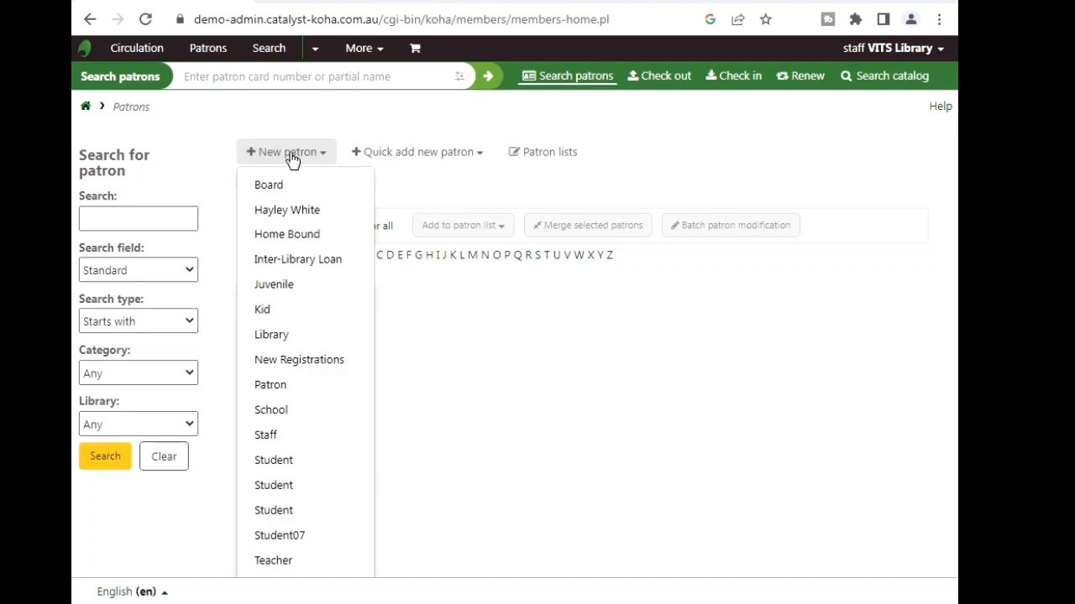
click(286, 485)
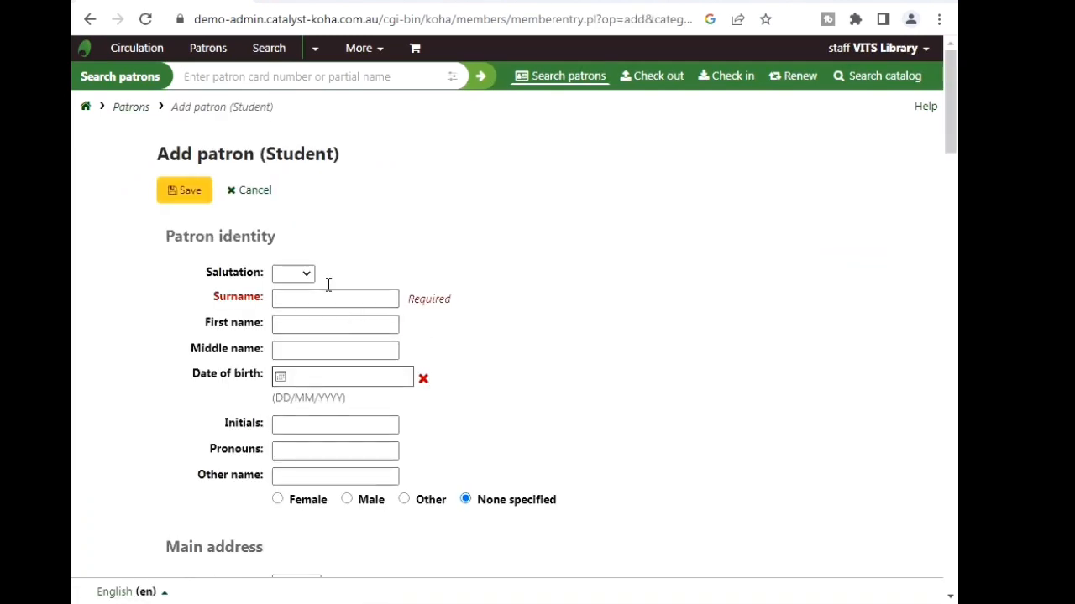
click(309, 279)
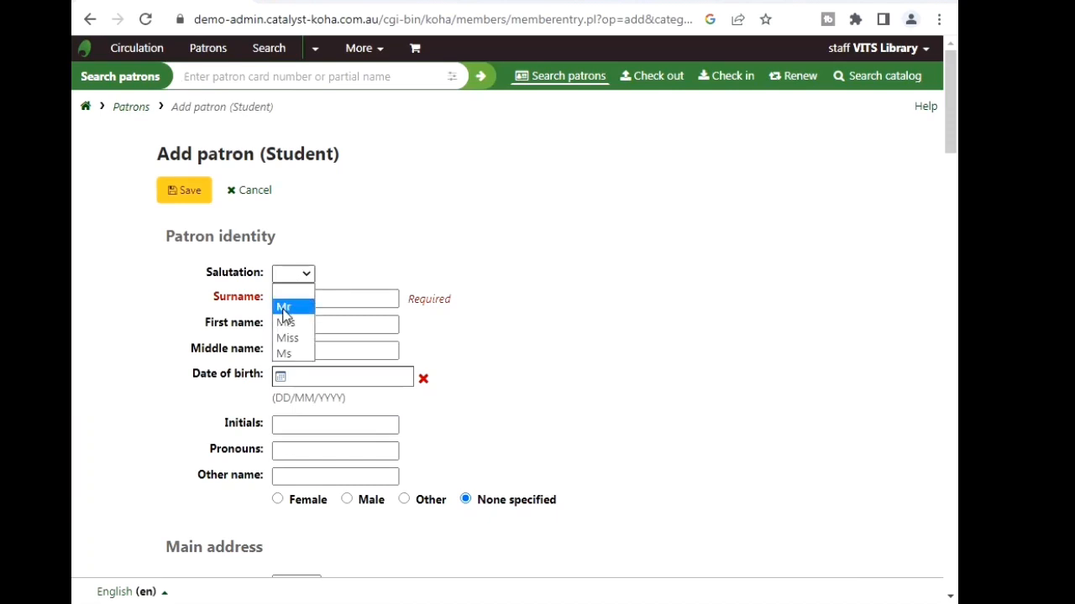
click(311, 302)
click(312, 298)
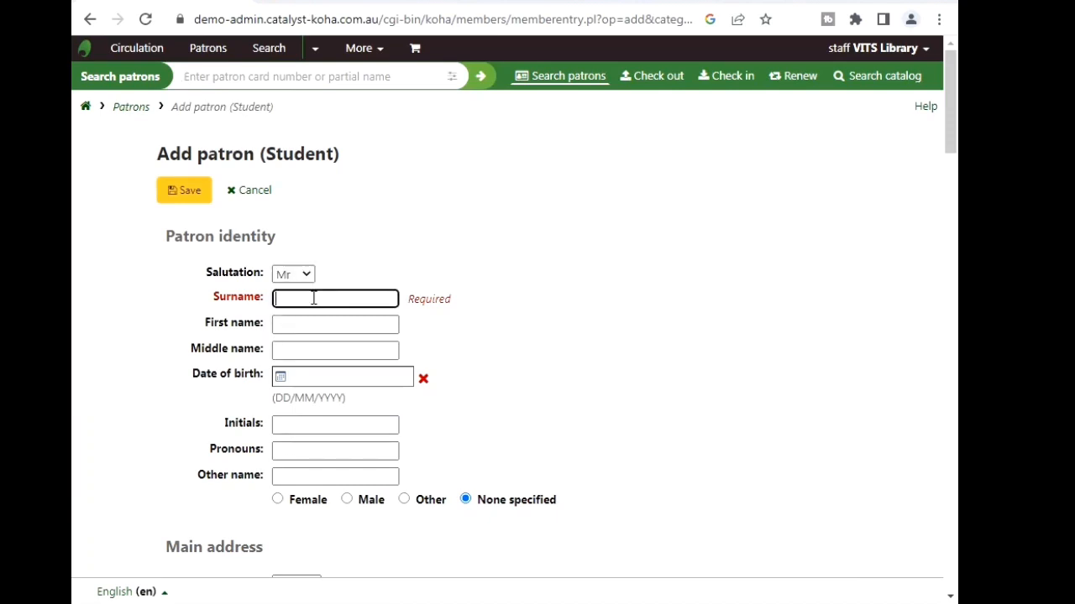
text(Abhilash)
click(321, 323)
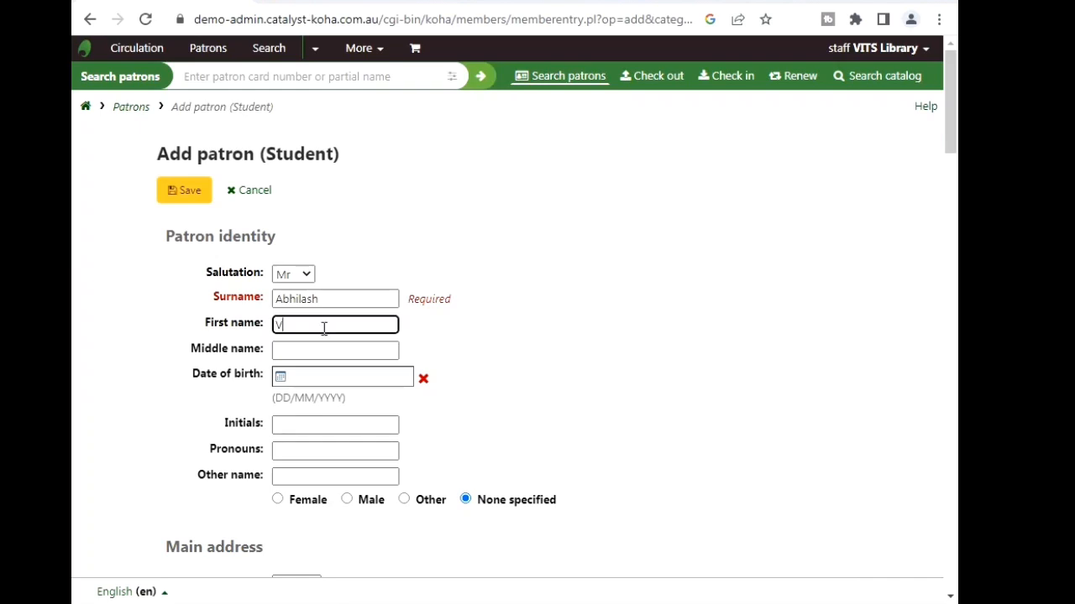
click(300, 377)
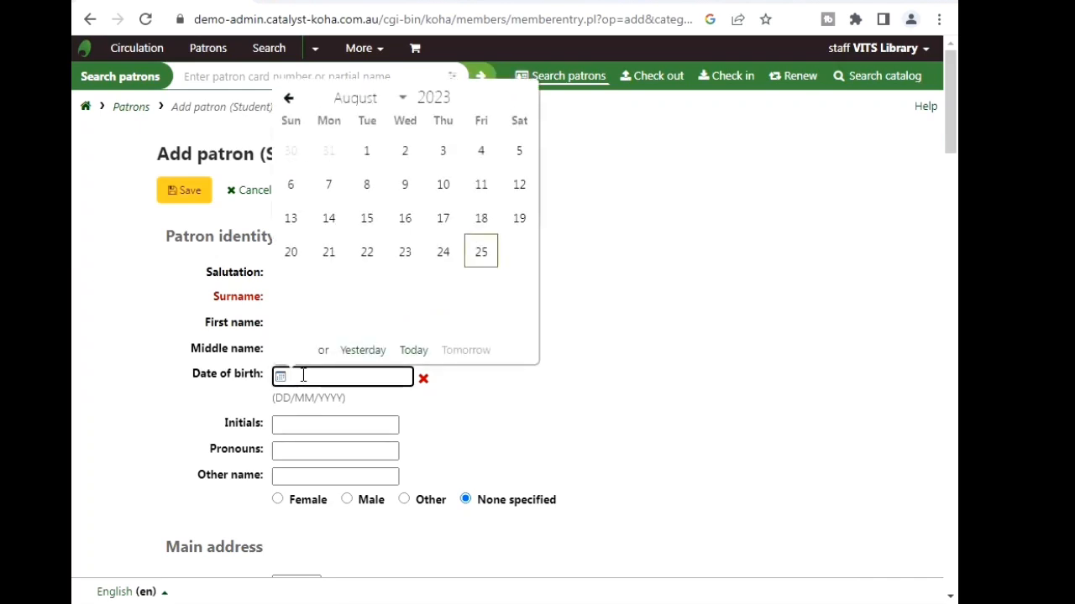
key(Return)
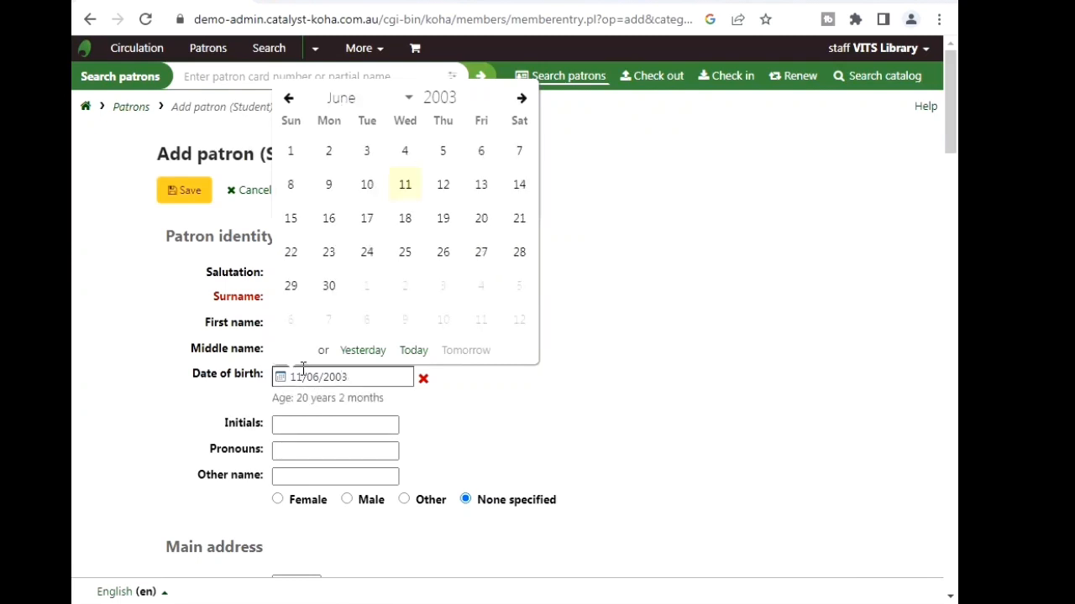
click(406, 185)
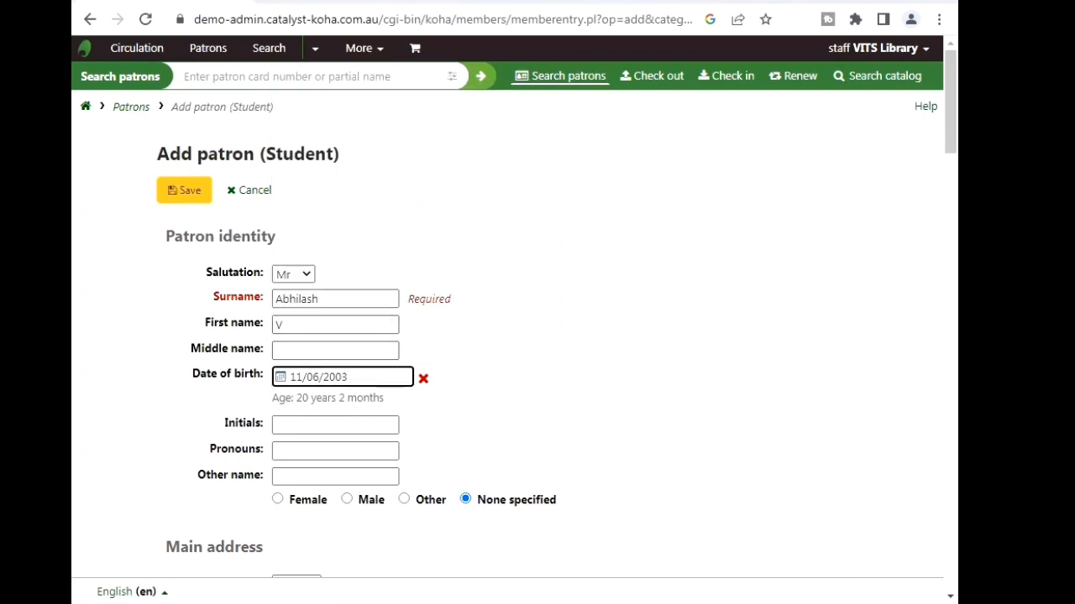
- Set the patron's gender to Male and enter the library card number
drag(949, 103, 955, 172)
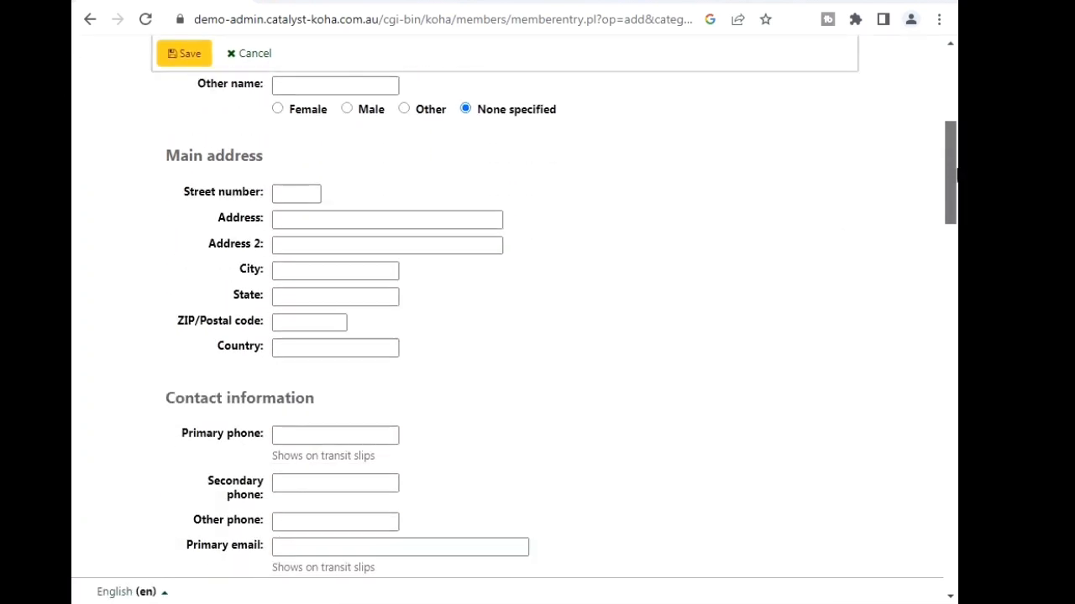
click(347, 110)
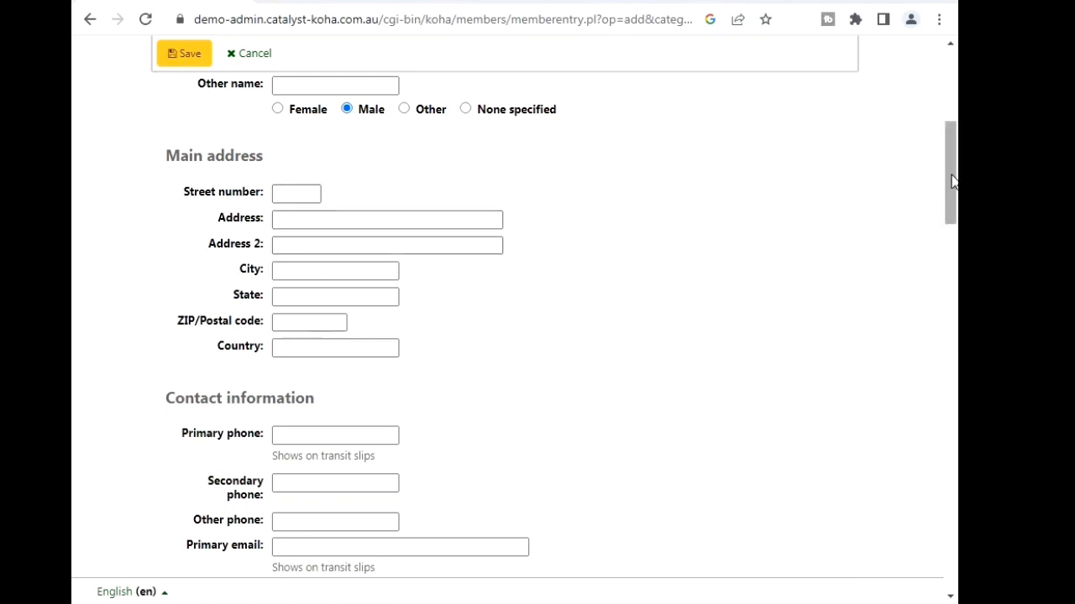
drag(952, 183, 954, 392)
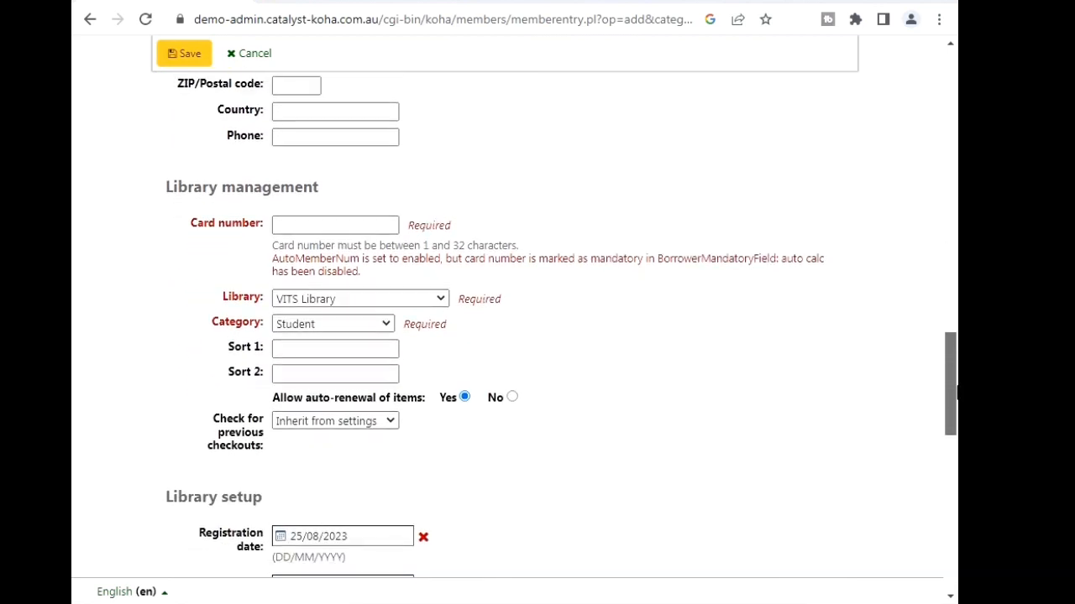
click(337, 226)
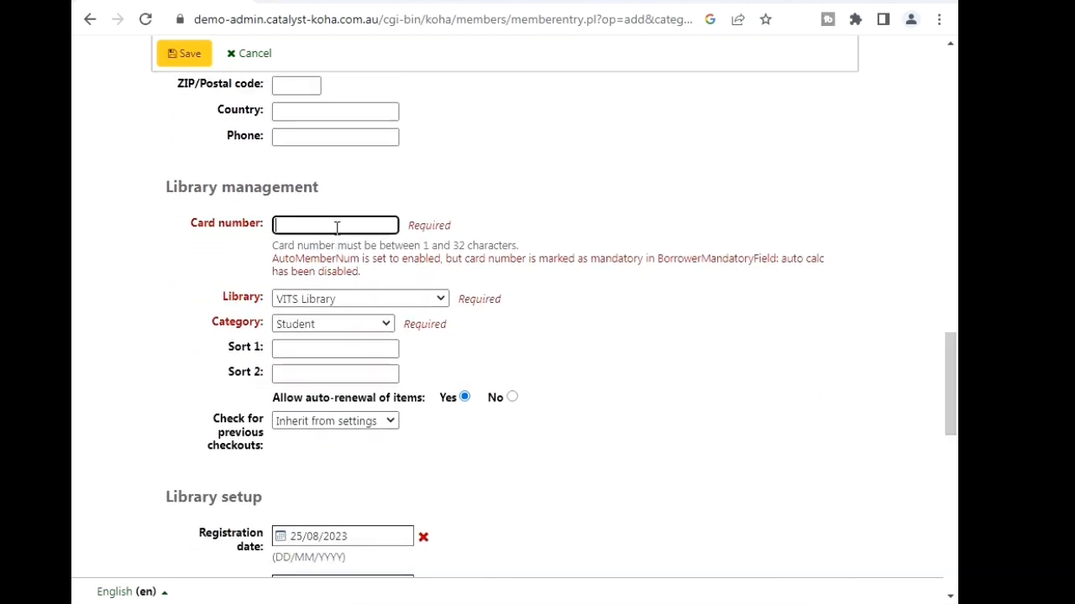
text(10)
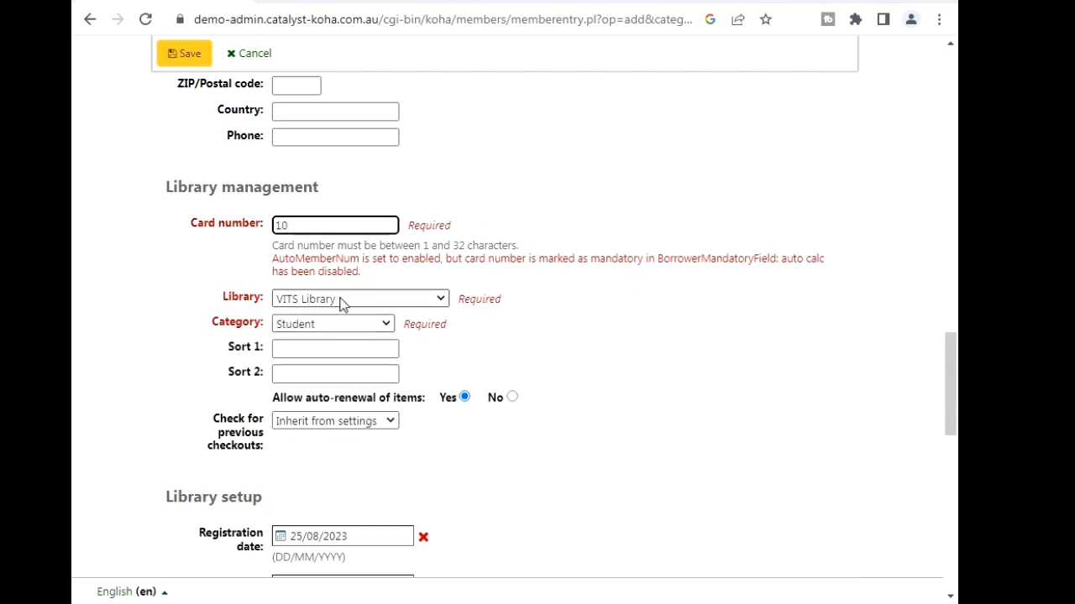
- Clear the cse entry from Sort 1, leaving Sort 2 empty and previous checkouts check inherited
click(317, 349)
click(277, 371)
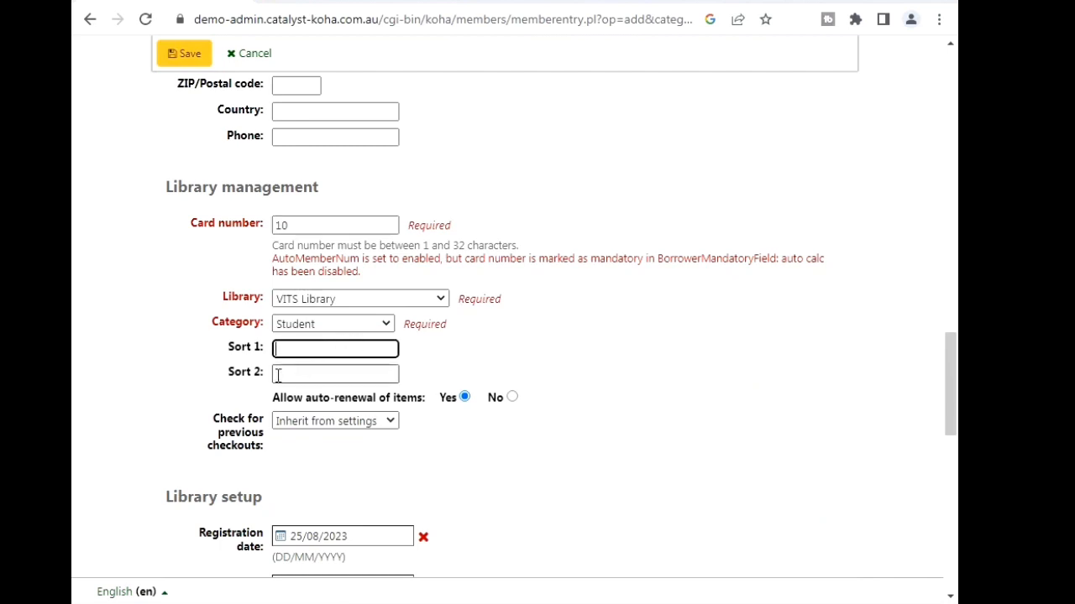
click(300, 346)
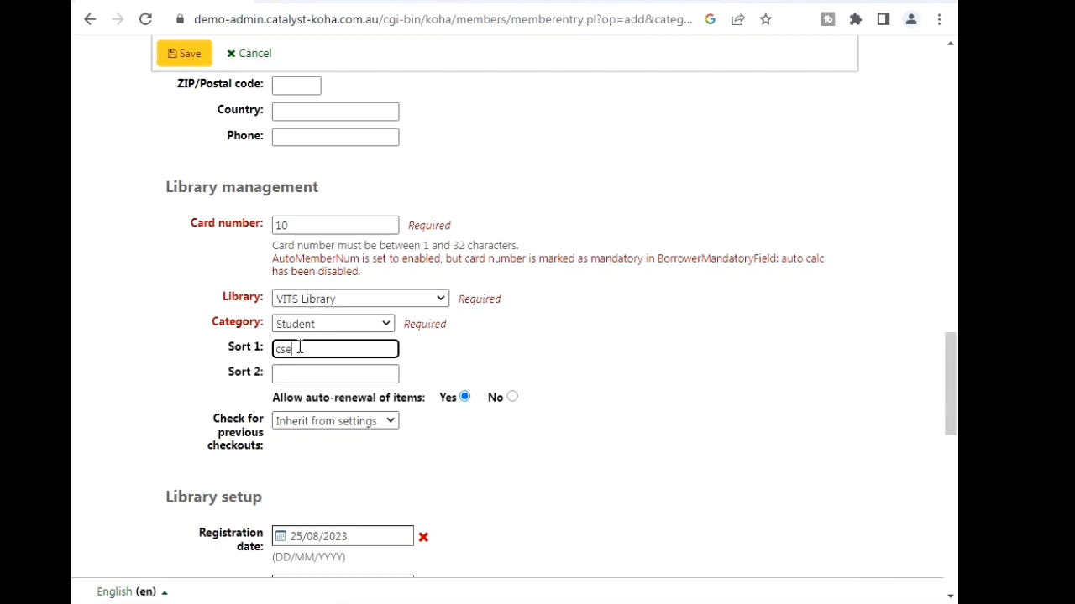
drag(299, 347, 270, 355)
key(BackSpace)
click(386, 422)
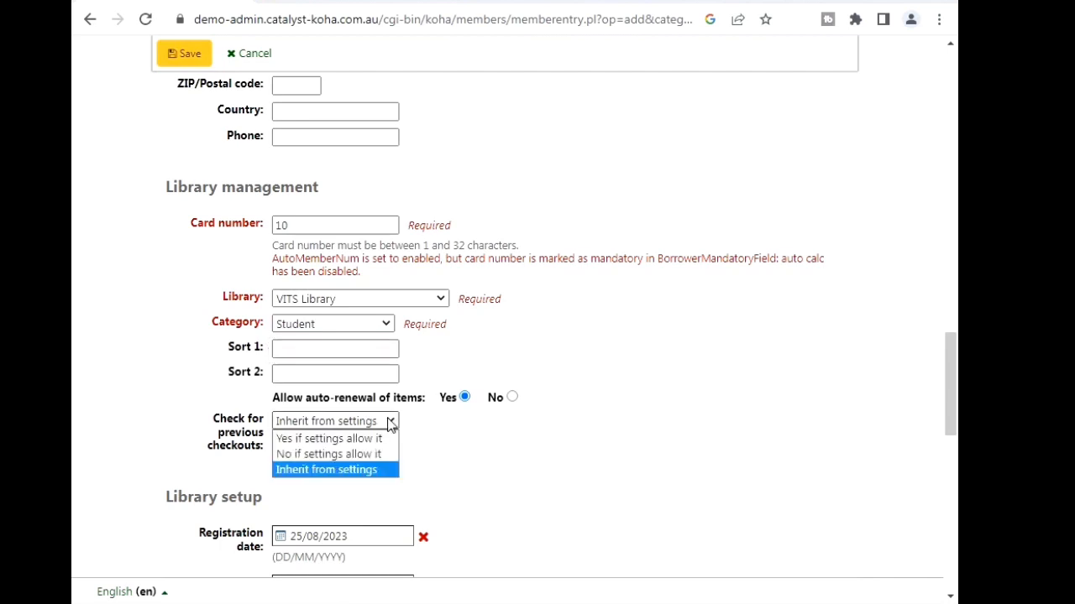
click(391, 424)
click(316, 346)
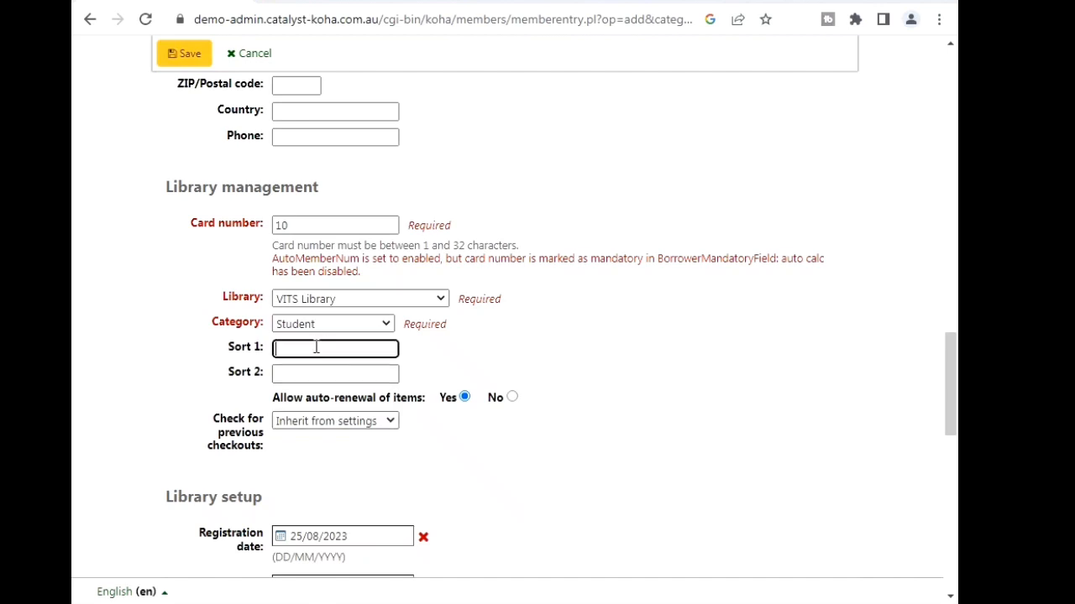
click(285, 372)
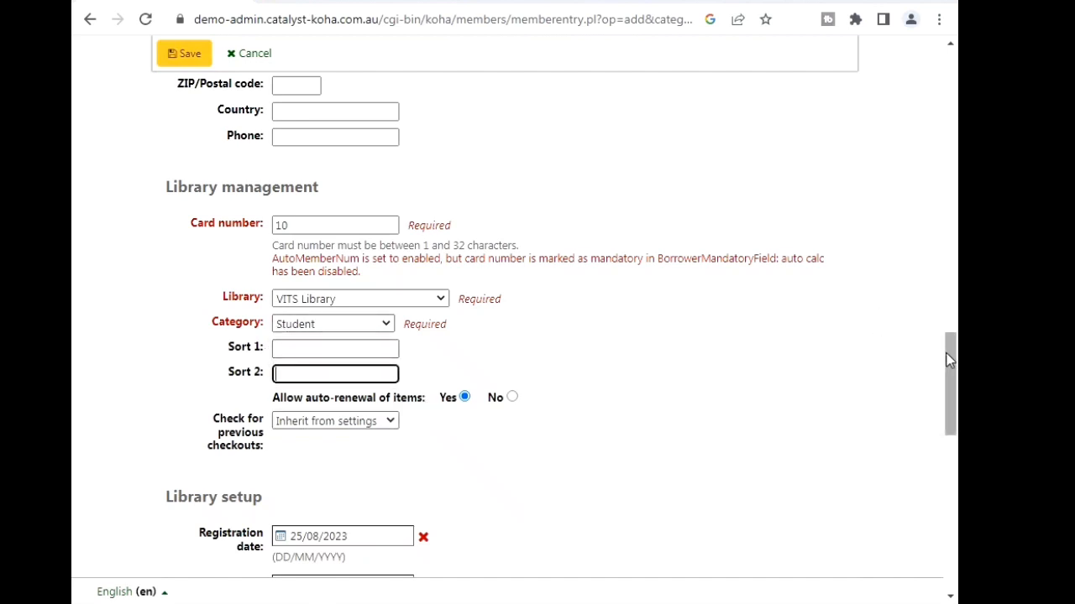
drag(947, 355, 955, 485)
- Leave the login fields blank and choose Computer Science Engineering as the Course attribute
click(291, 221)
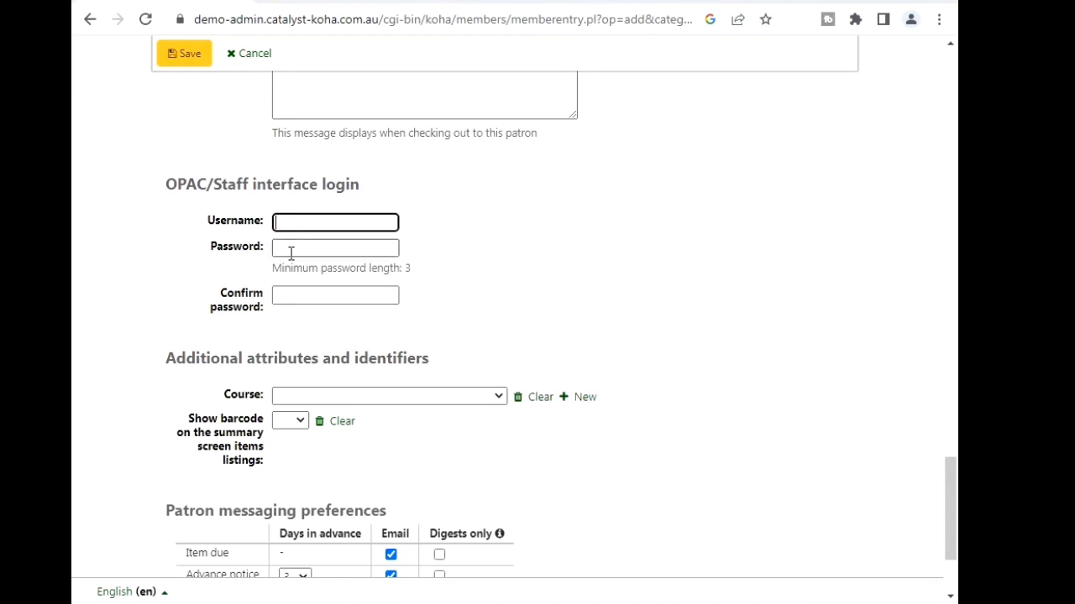
click(290, 250)
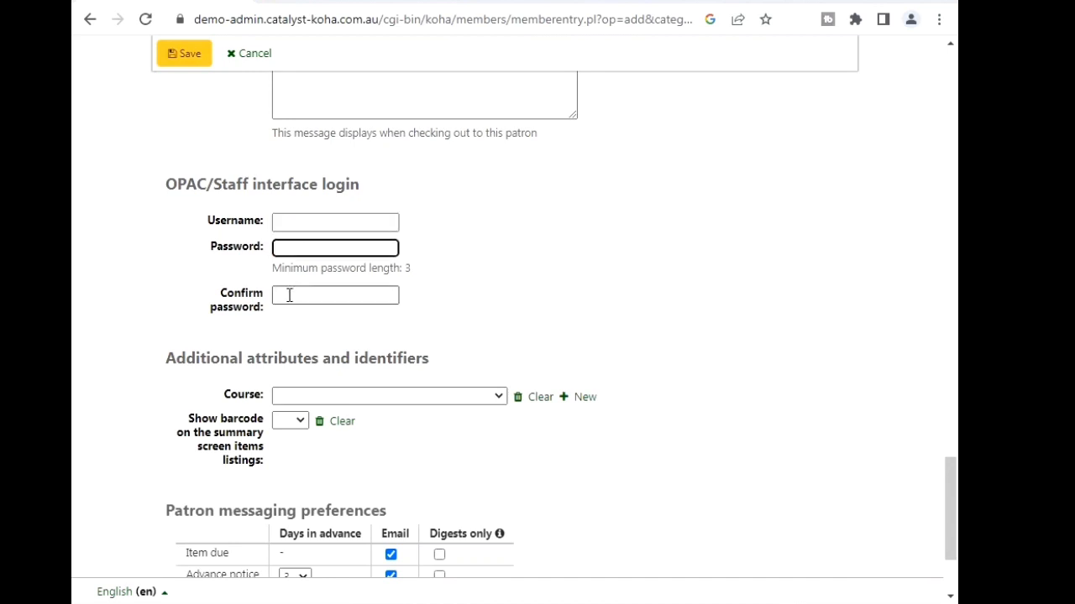
click(289, 295)
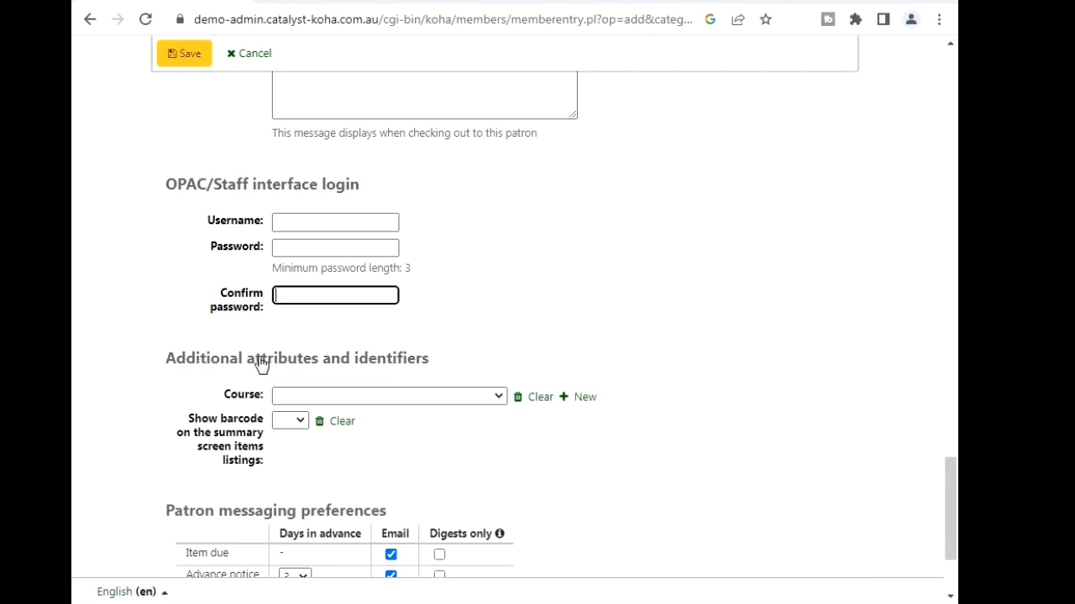
click(496, 397)
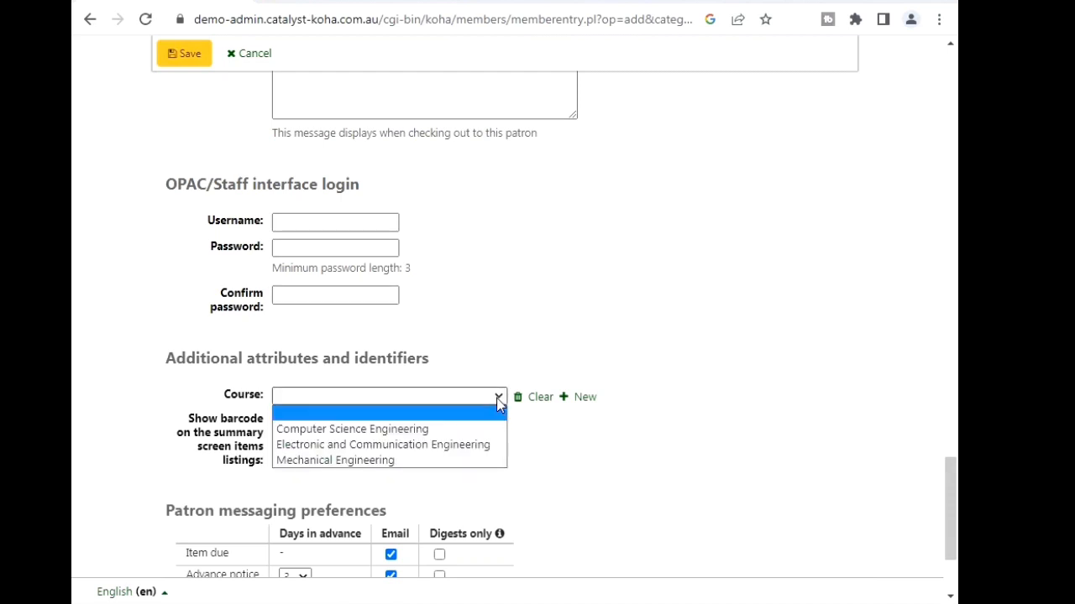
click(352, 429)
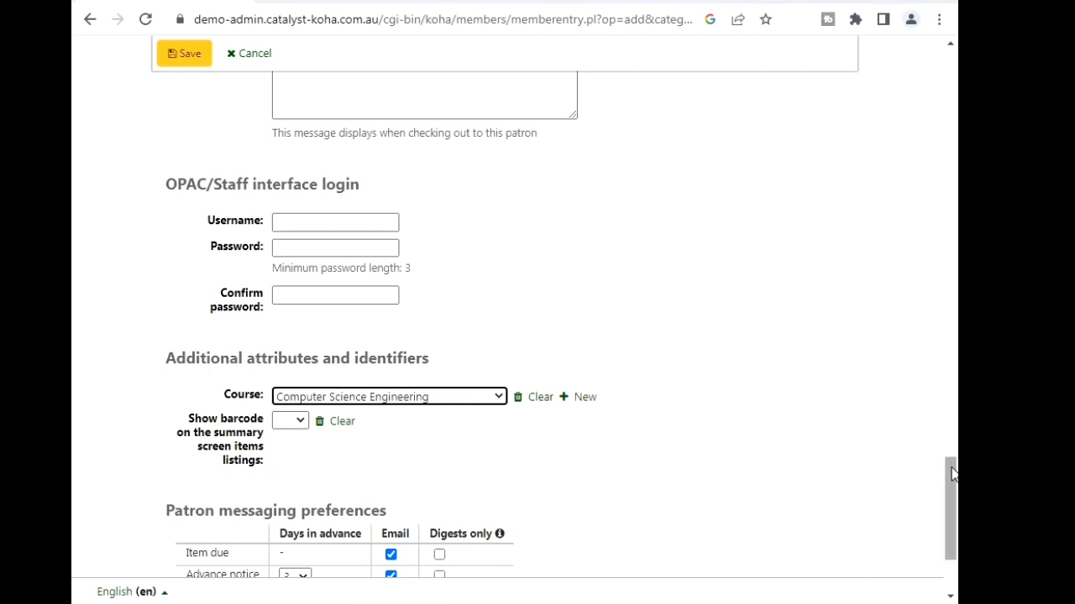
drag(953, 477, 953, 508)
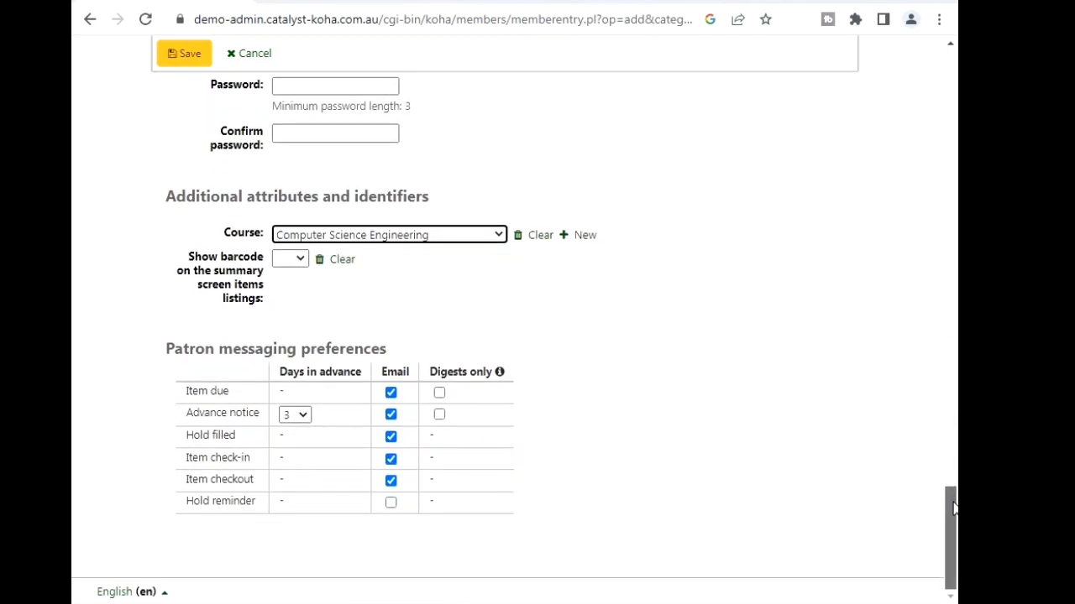
- Save the patron and confirm the details page shows Course: Computer Science Engineering
click(188, 57)
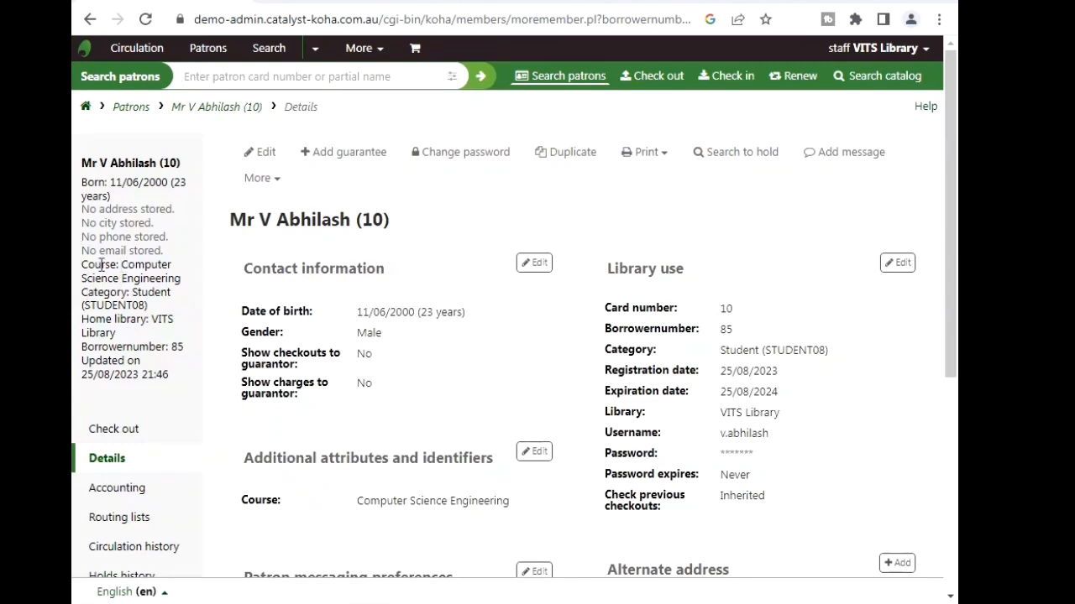
drag(84, 263, 212, 286)
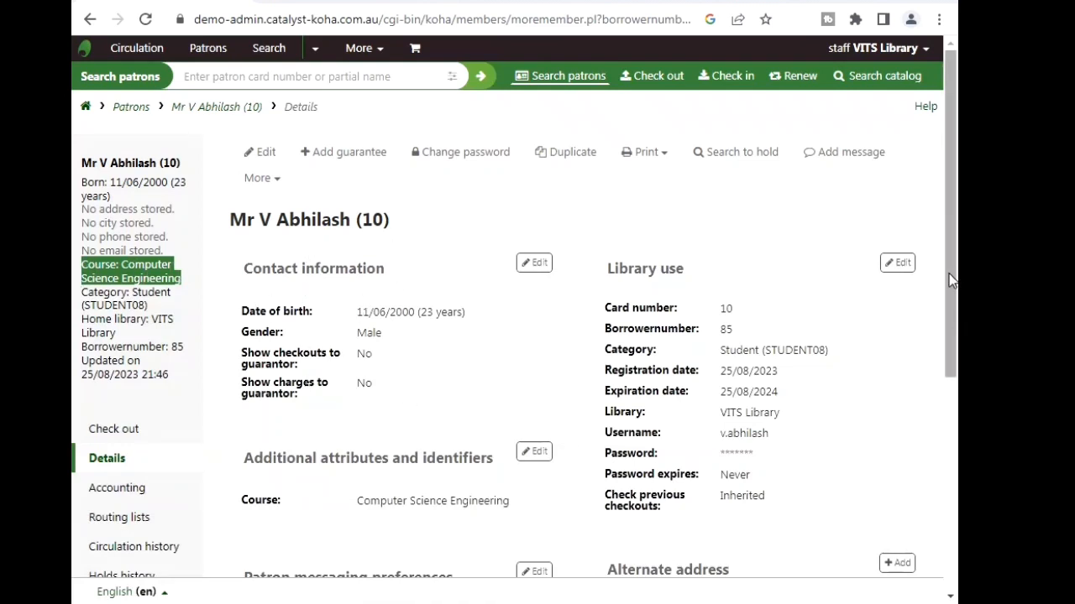
mouse_move(952, 279)
mouse_down()
mouse_move(951, 477)
mouse_move(939, 273)
mouse_up()
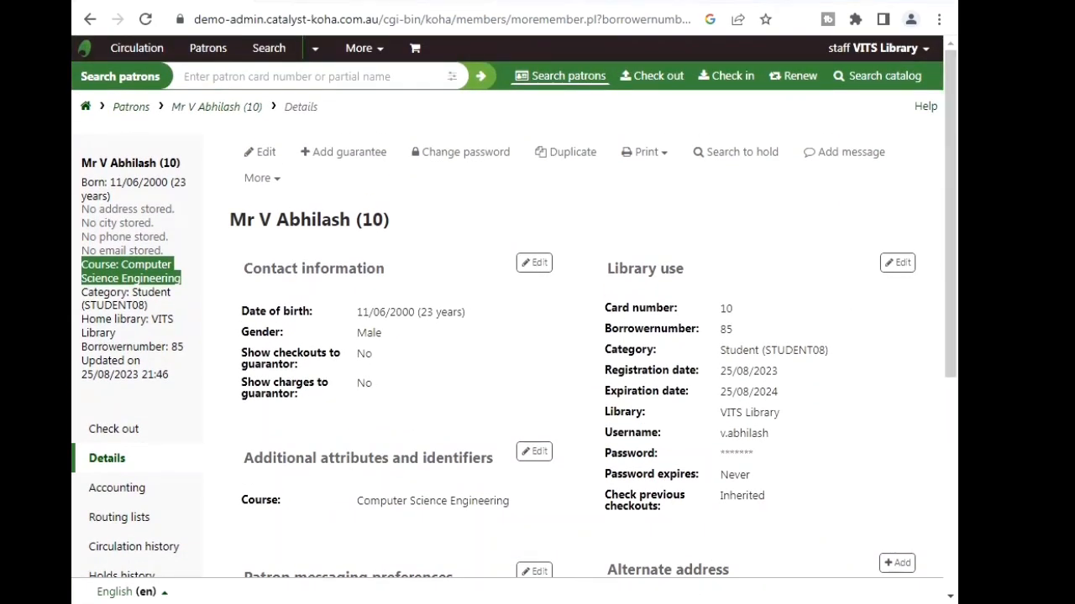
click(766, 603)
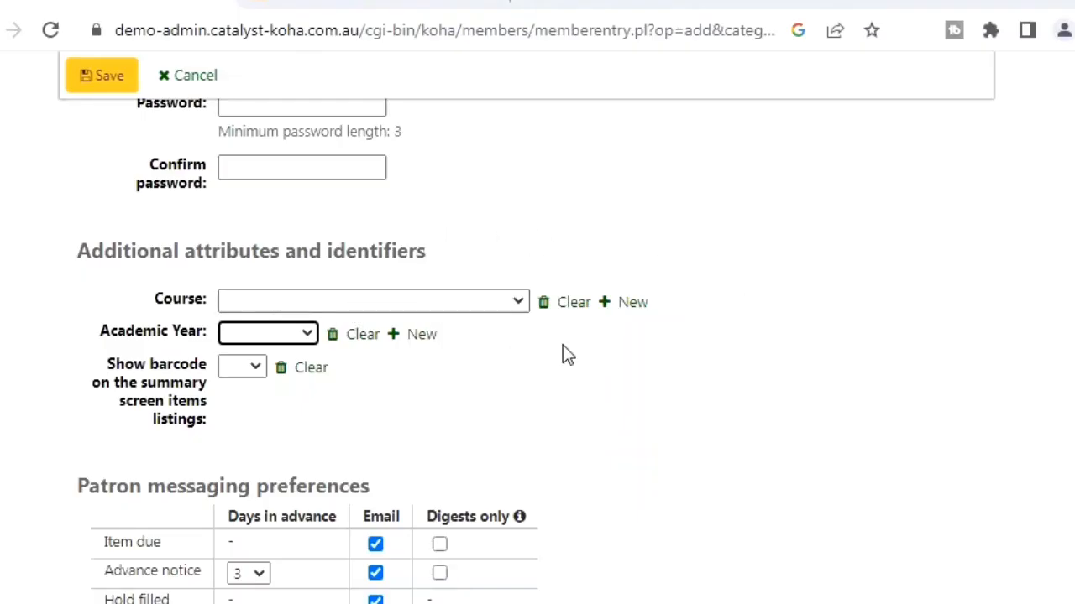
- Choose Computer Science Engineering for Course and 2022 Batch for Academic Year
click(515, 304)
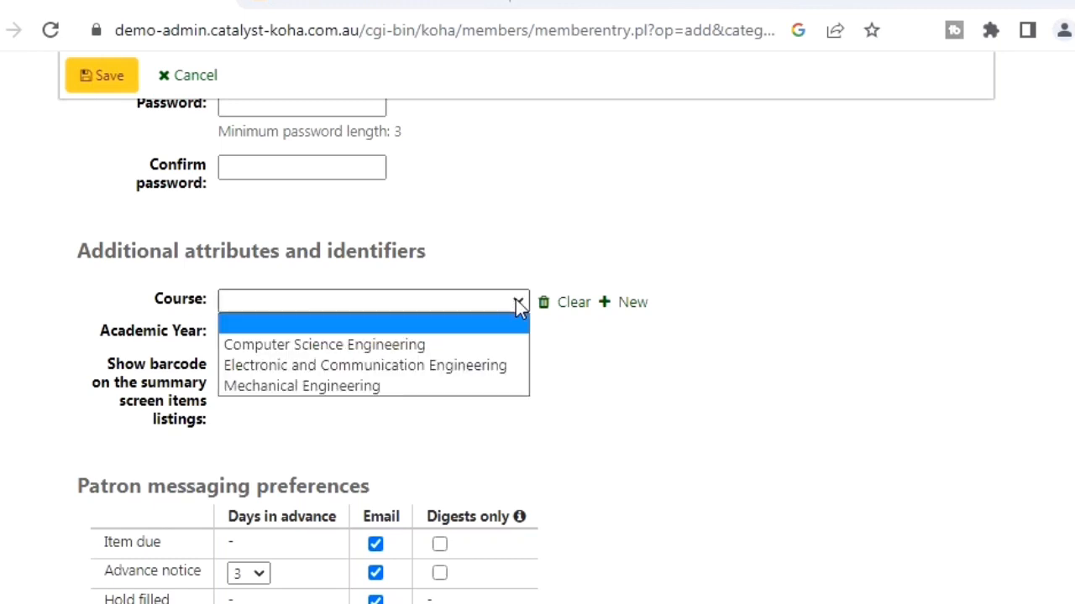
click(385, 344)
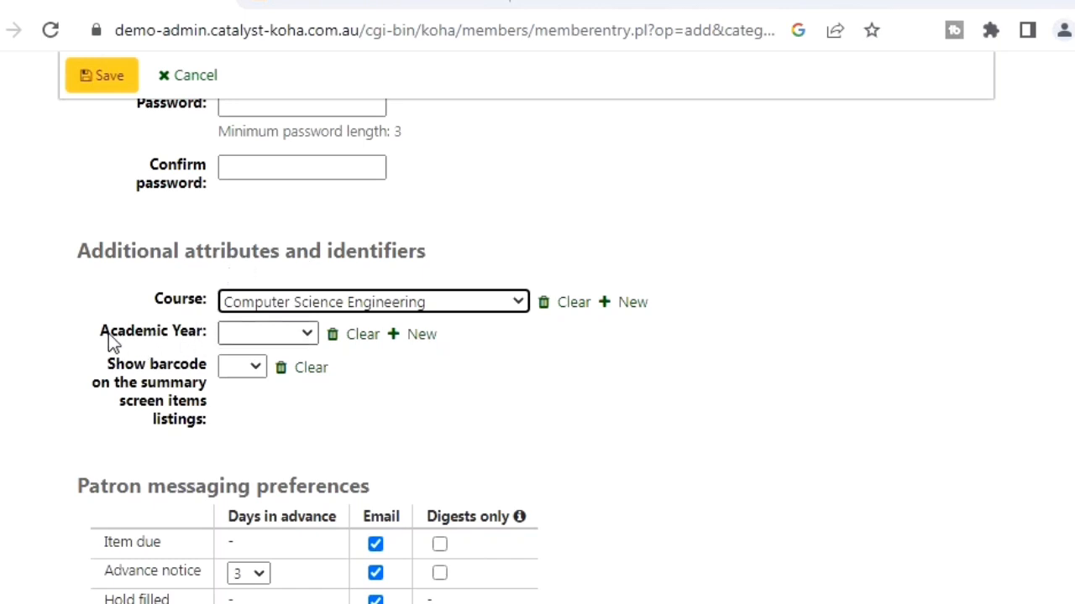
click(307, 333)
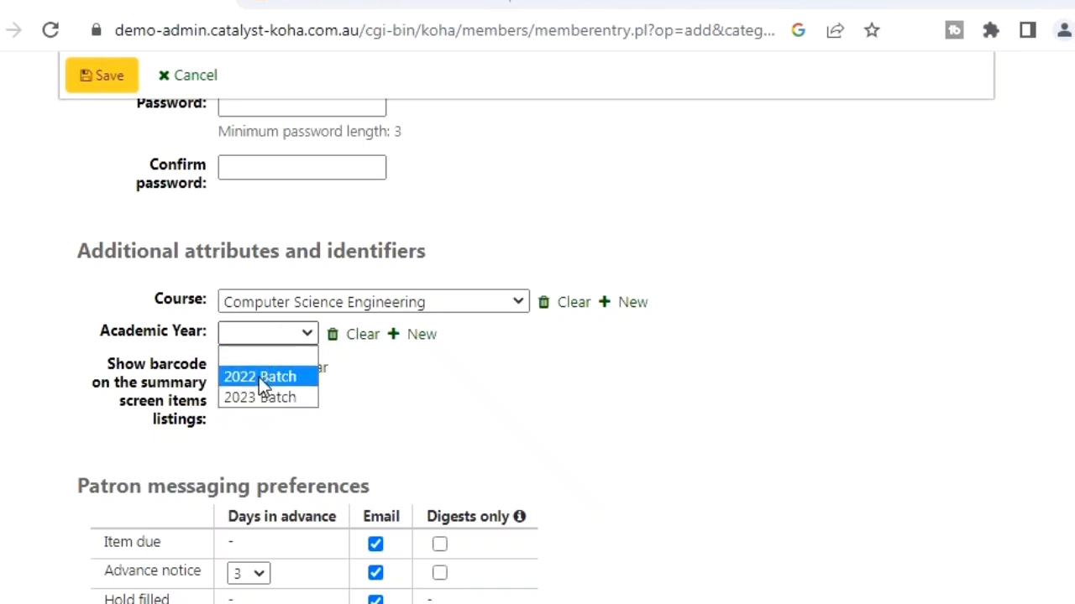
click(259, 377)
click(304, 336)
click(309, 338)
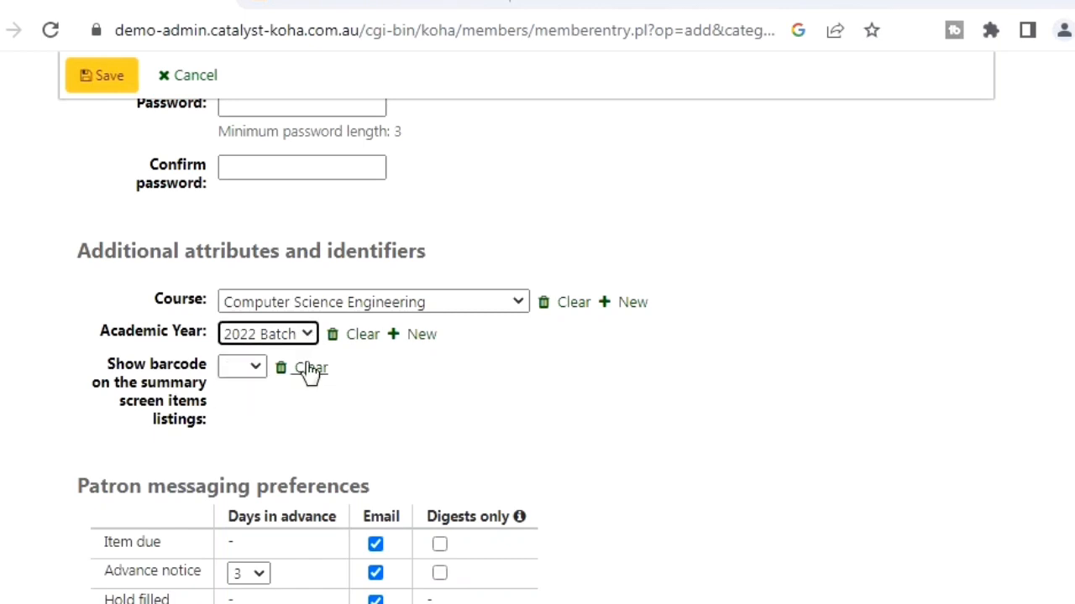